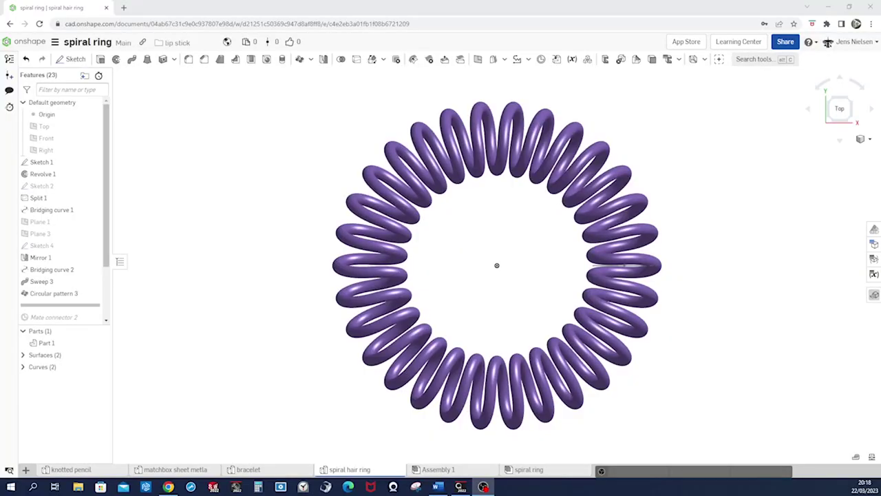
Step: Orbit the finished coiled hair ring to a tilted view and bring up the new-tab options
left_click(84, 430)
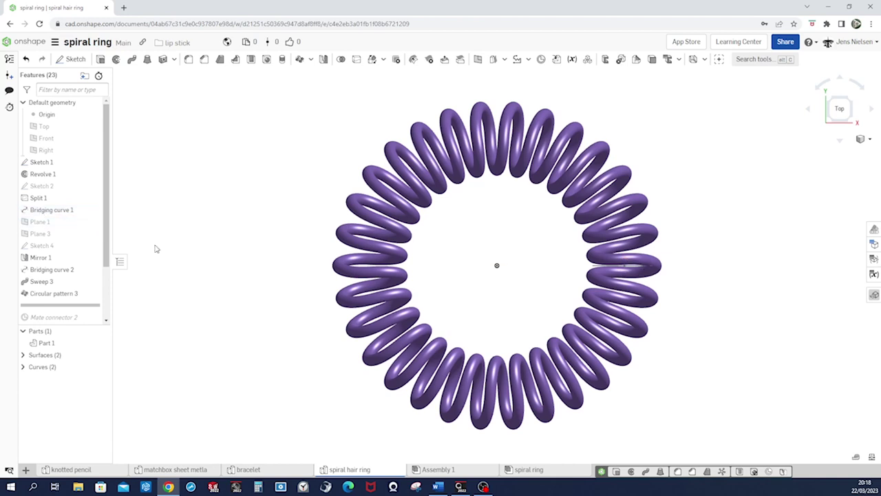
right_click_drag(197, 254, 444, 290)
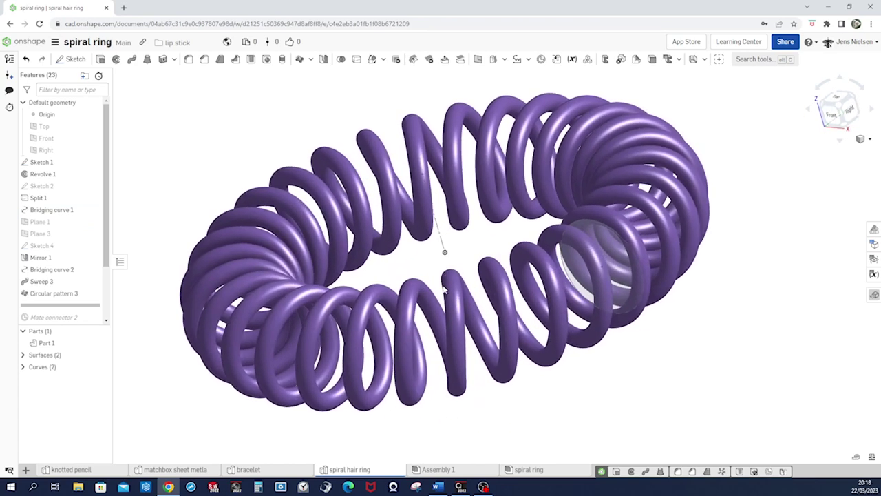
right_click_drag(445, 290, 445, 288)
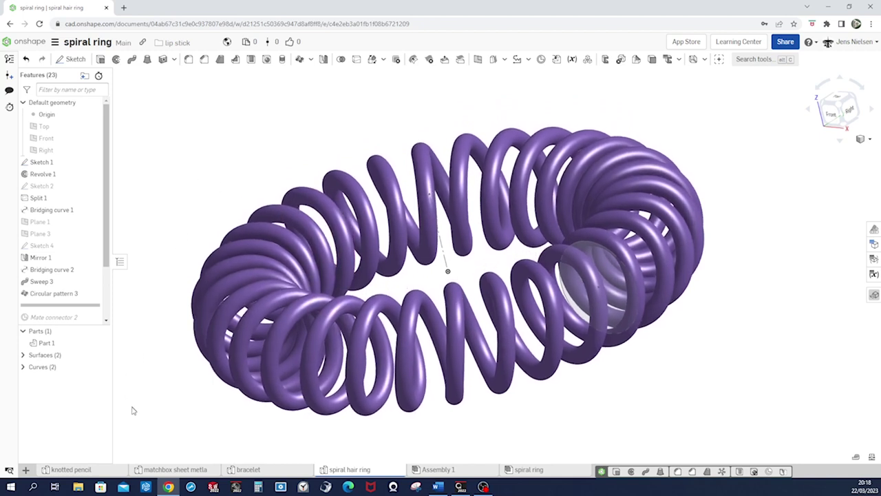
left_click(26, 470)
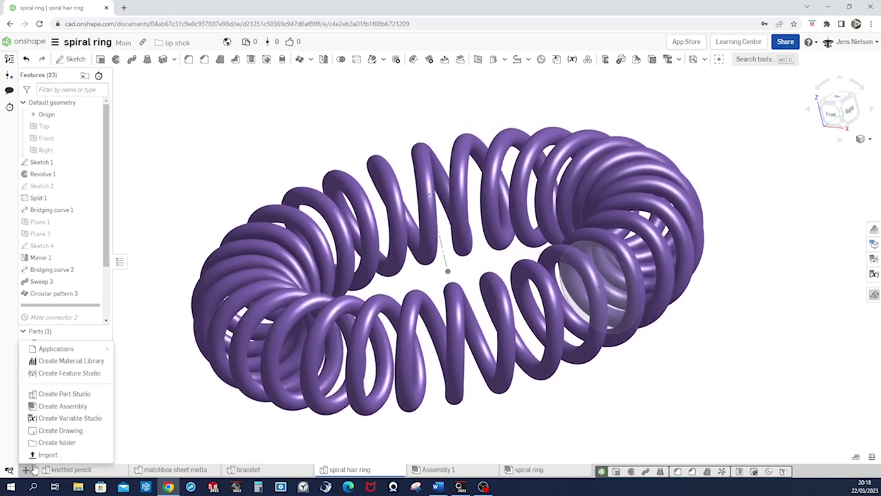
Step: Create a new Part Studio and rename its tab to 'spiral ring'
left_click(55, 393)
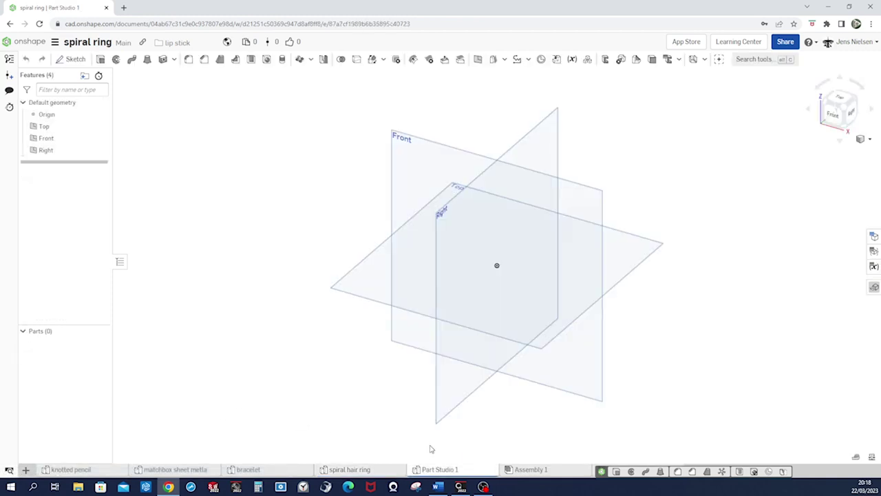
right_click(438, 471)
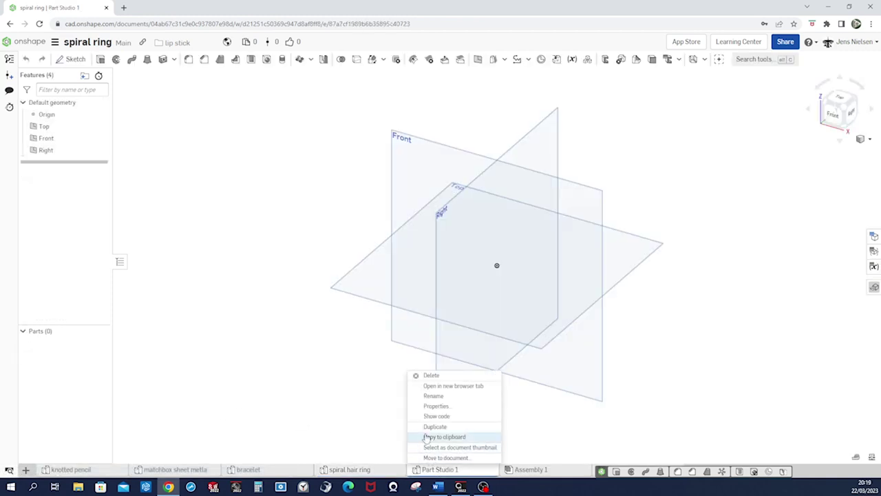
left_click(433, 396)
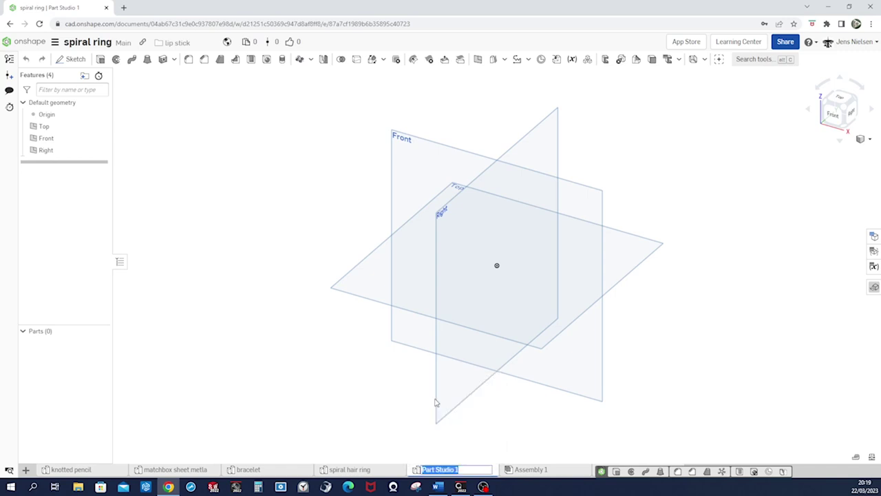
type("spiral")
type(" ring")
key("Return")
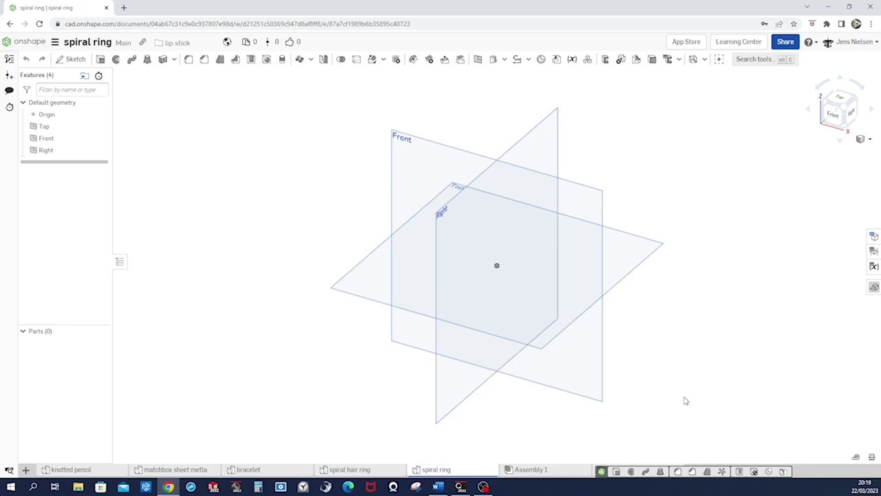
Step: Hide the three default planes and start a new sketch
key("p")
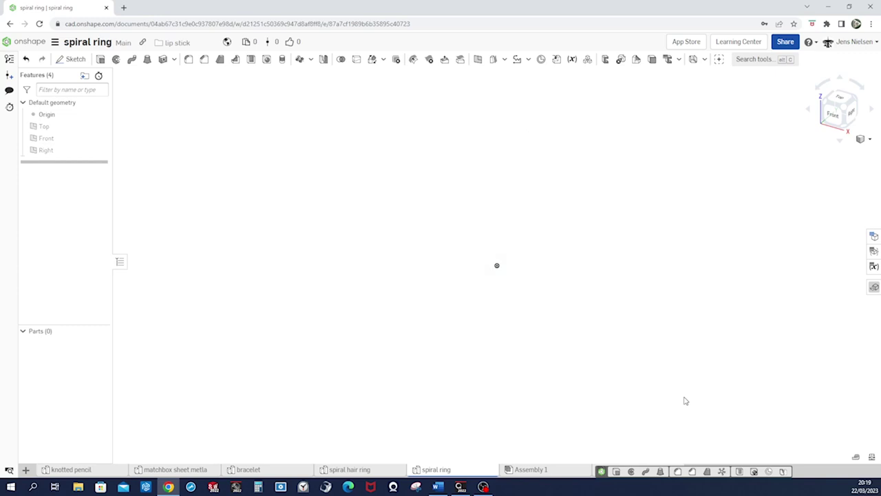
key("s")
left_click(695, 389)
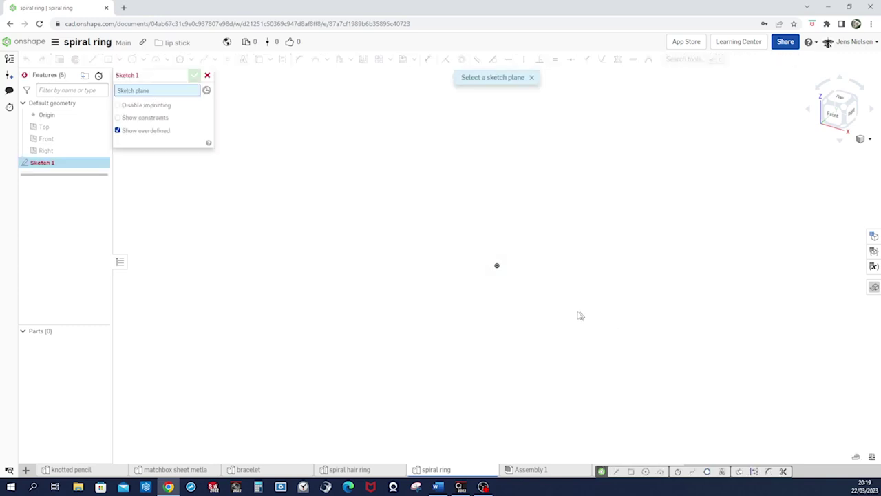
Step: On the Front plane, draw a vertical construction line upward from the origin
left_click(63, 141)
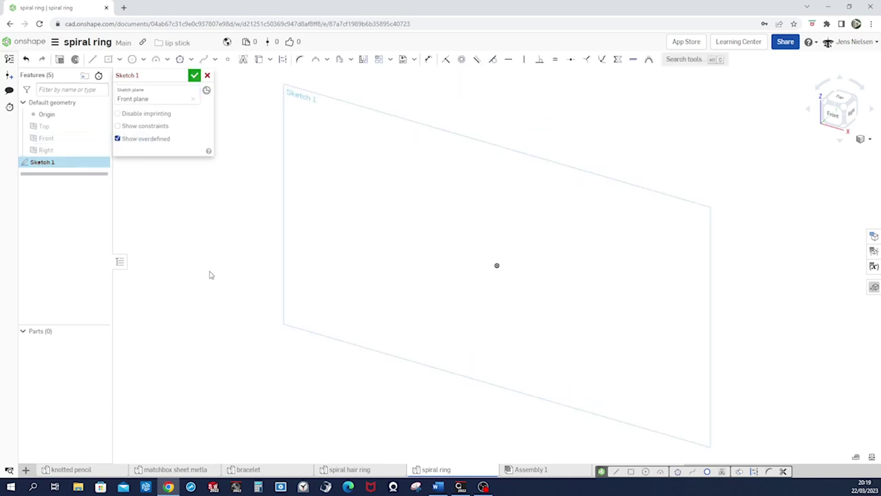
key("l")
key("q")
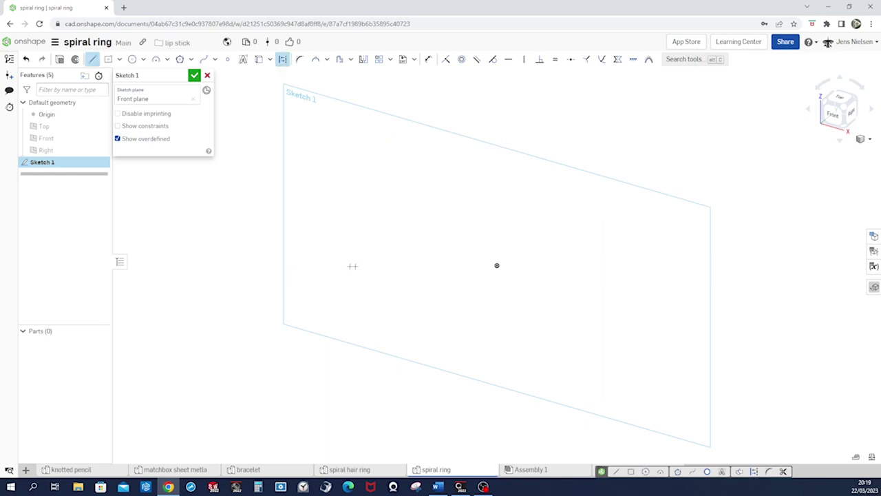
left_click(497, 266)
left_click(497, 184)
key("Escape")
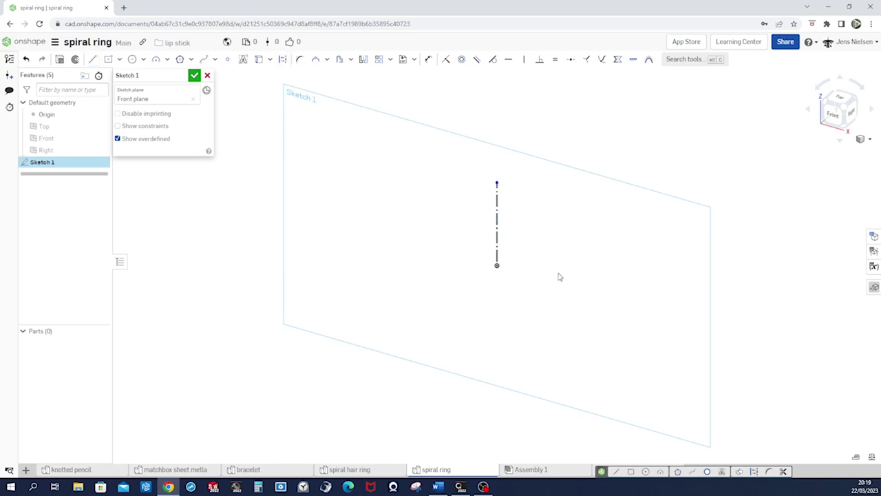
Step: Draw a circle to the left of the construction axis
key("c")
left_click(383, 242)
left_click(400, 265)
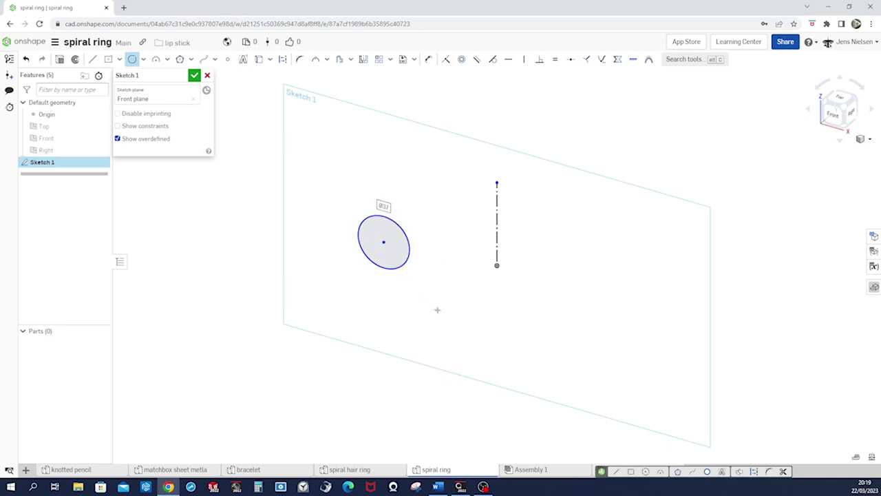
key("Escape")
key("n")
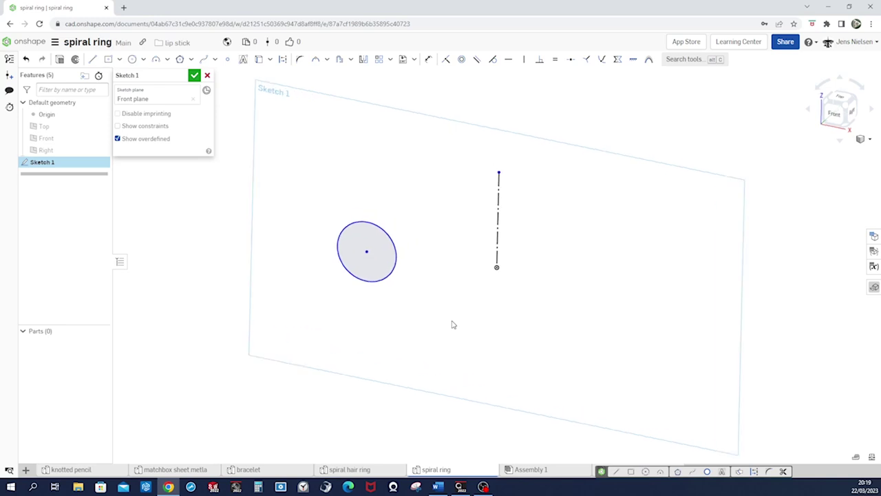
Step: Dimension the circle to Ø44 and place its centre 88 mm from the axis
key("u")
left_click(321, 272)
left_click(345, 257)
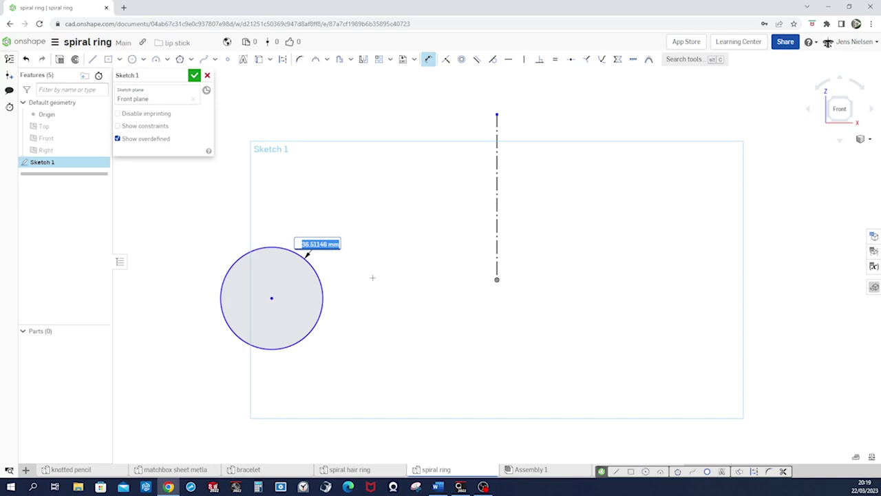
type("44")
key("Return")
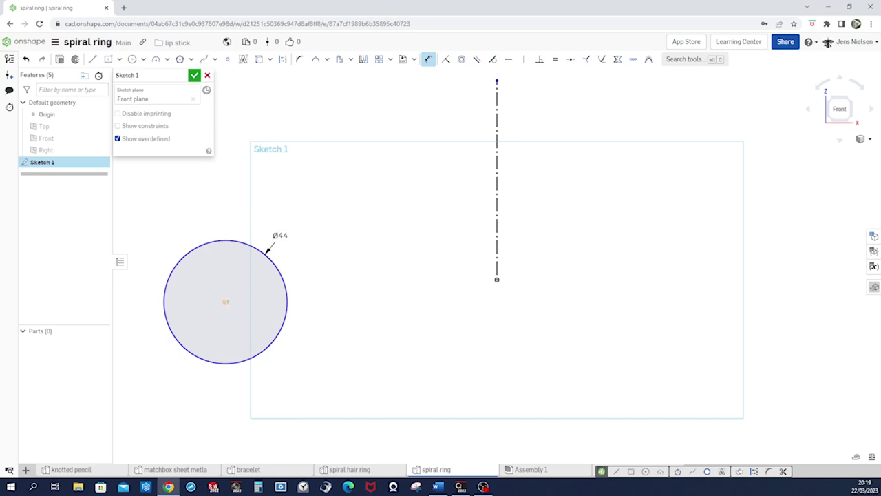
left_click(497, 279)
left_click(226, 302)
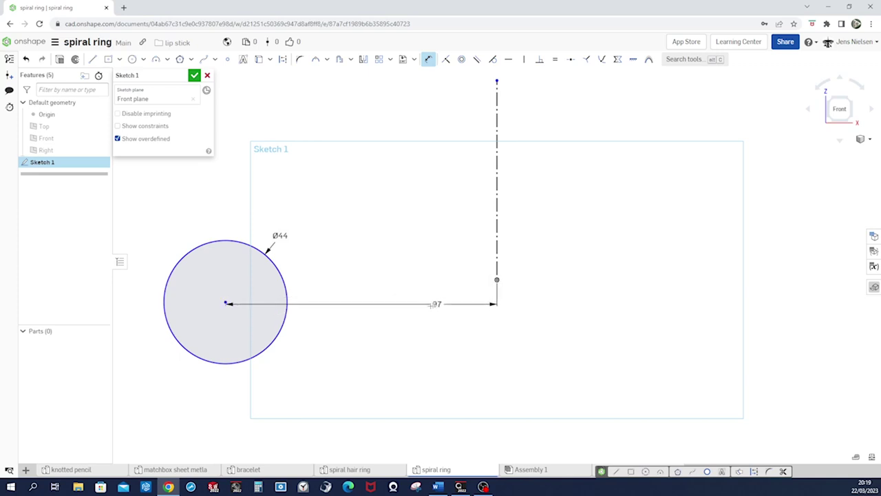
left_click(405, 320)
type("88")
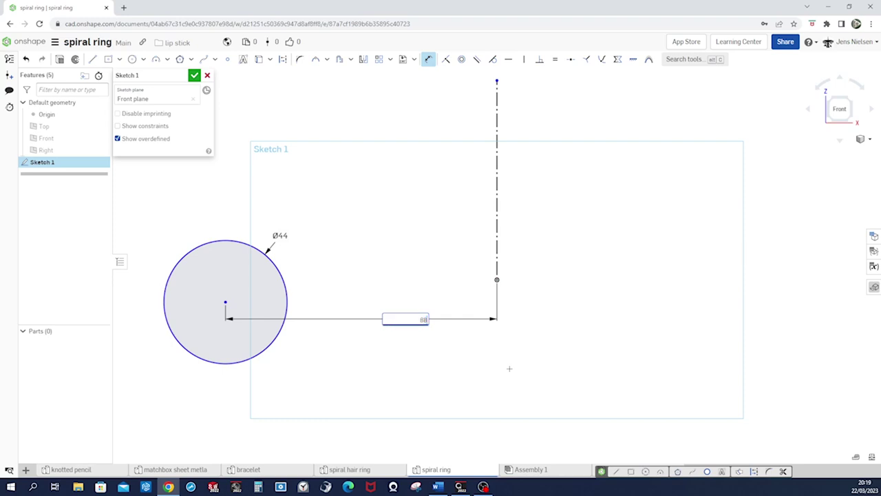
key("Return")
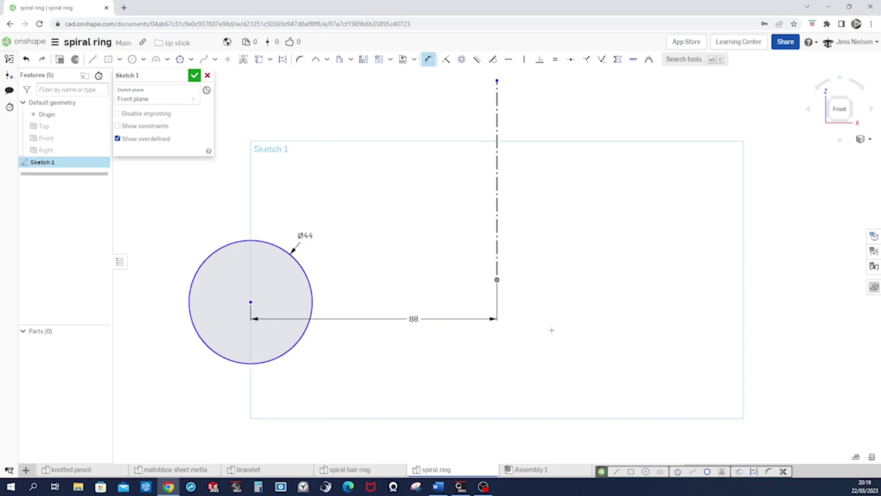
Step: Make the circle centre horizontal with the axis's bottom endpoint and finish Sketch 1
key("h")
left_click(497, 280)
left_click(250, 301)
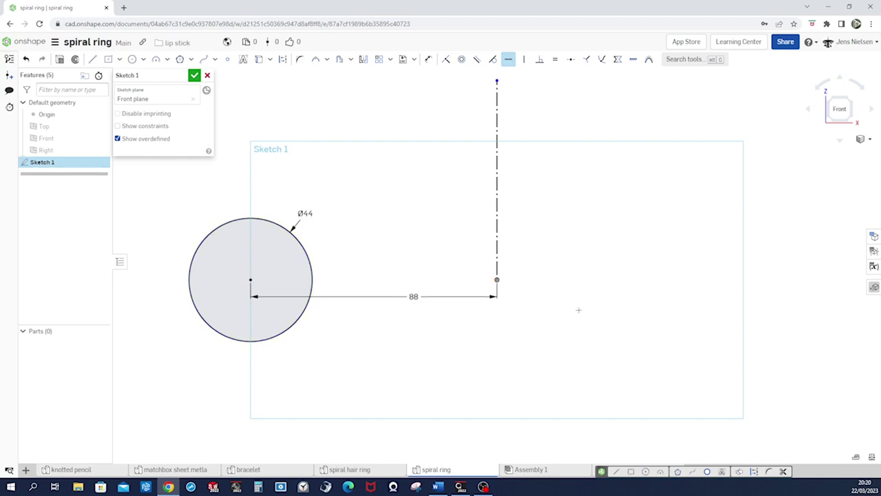
left_click(195, 76)
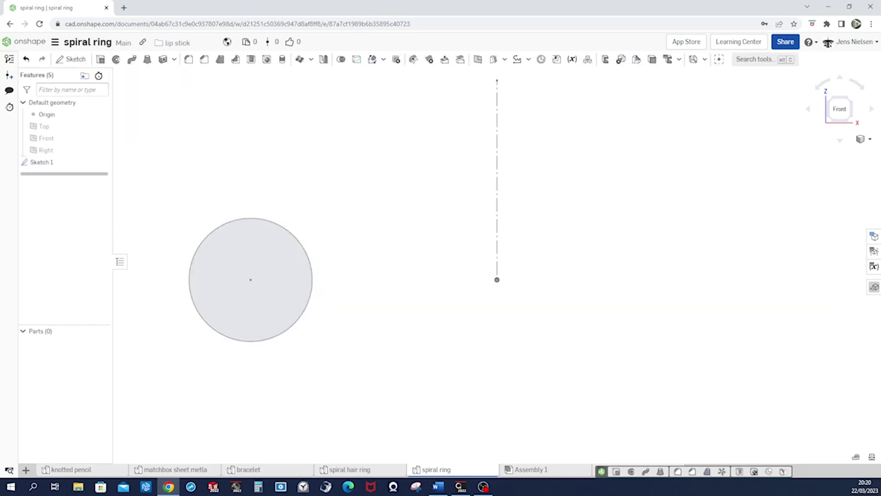
Step: Start a revolve of the circle around the vertical construction line
key("alt+Tab")
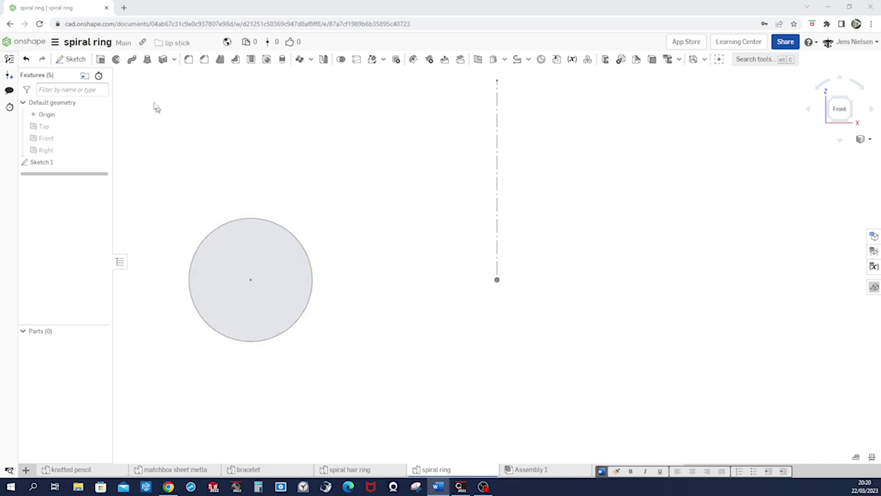
left_click(117, 61)
left_click(117, 61)
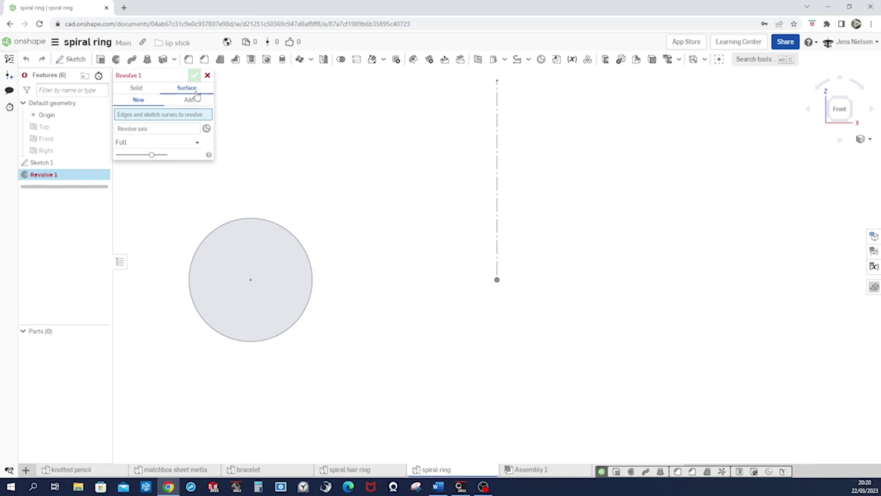
left_click(292, 237)
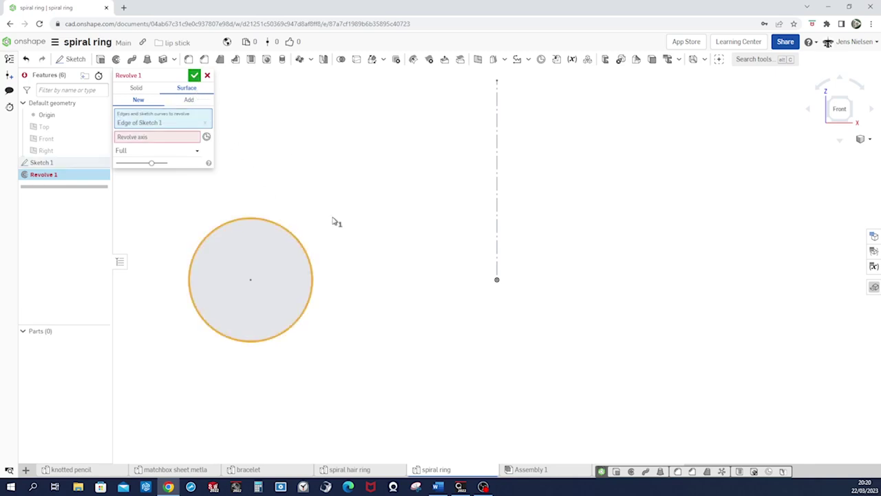
left_click(191, 139)
left_click(497, 228)
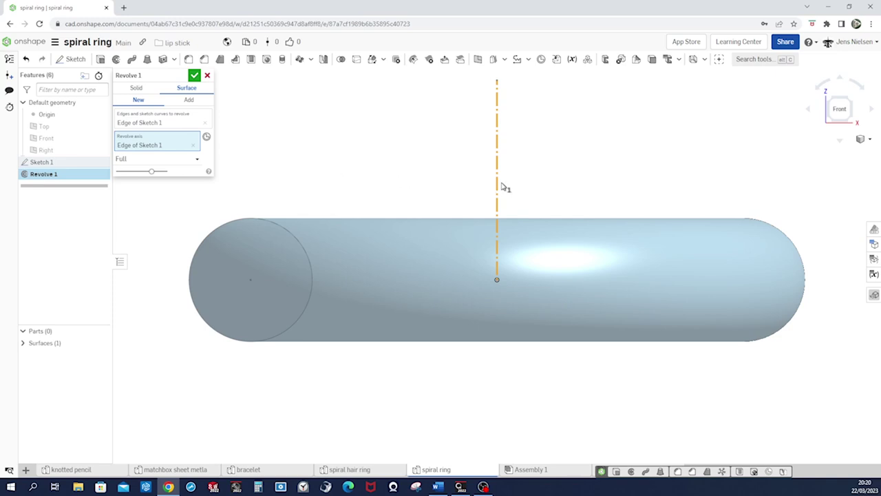
Step: Make the revolve symmetric with a 6° angle and accept it
left_click(197, 161)
left_click(168, 198)
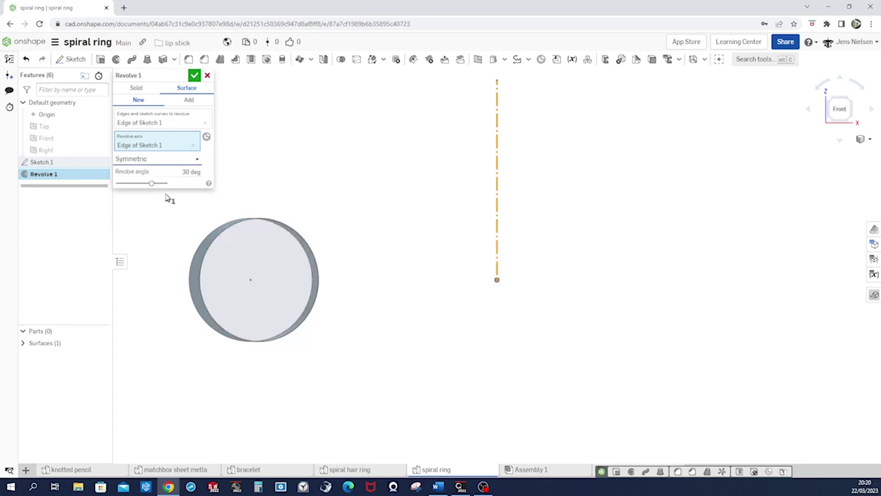
left_click(191, 171)
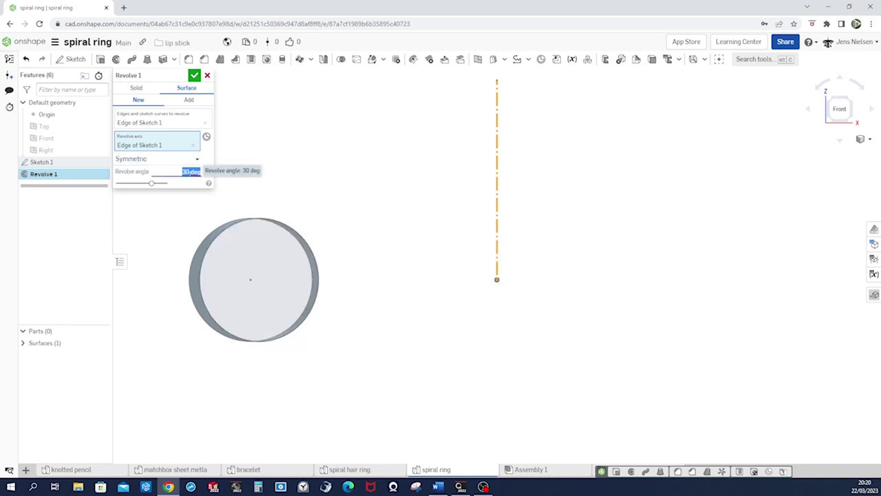
type("6")
key("Return")
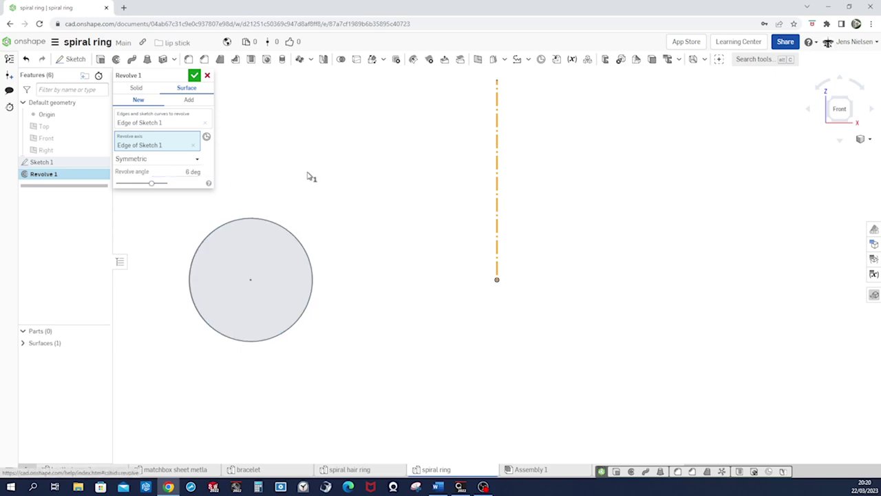
key("Up")
key("Up")
key("Up")
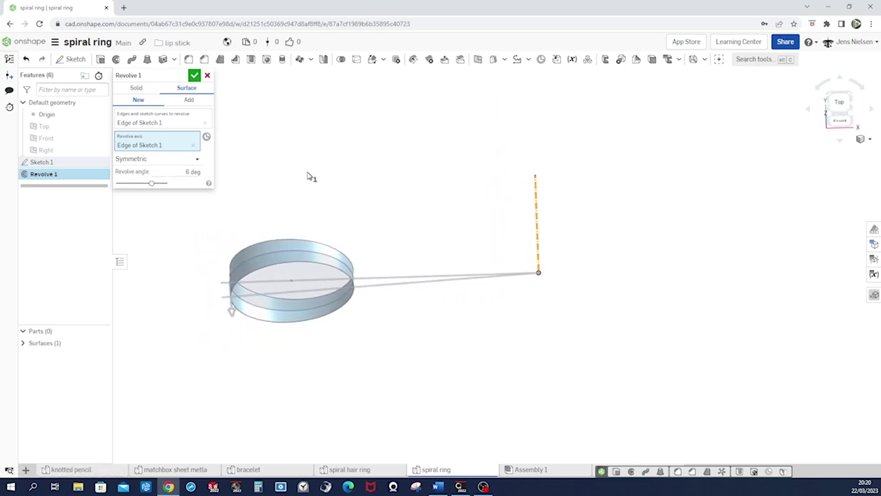
left_click(196, 77)
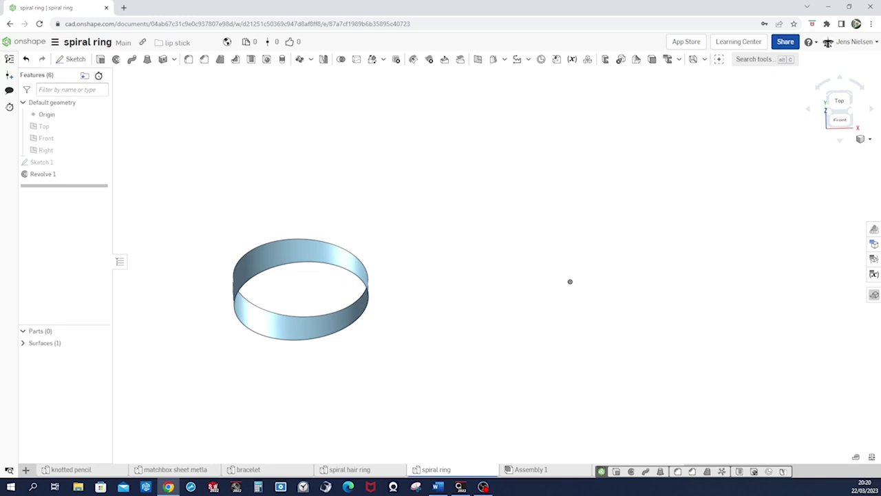
Step: Select the Top plane for the next sketch
key("alt+Tab")
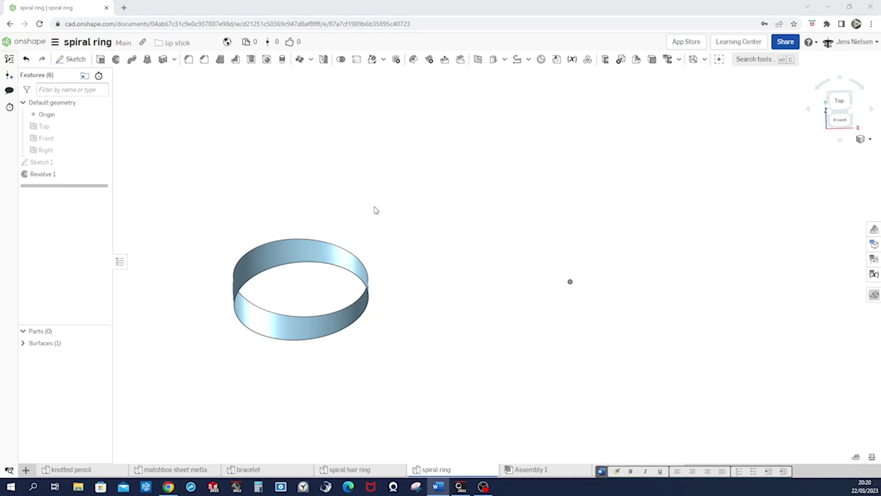
left_click(449, 211)
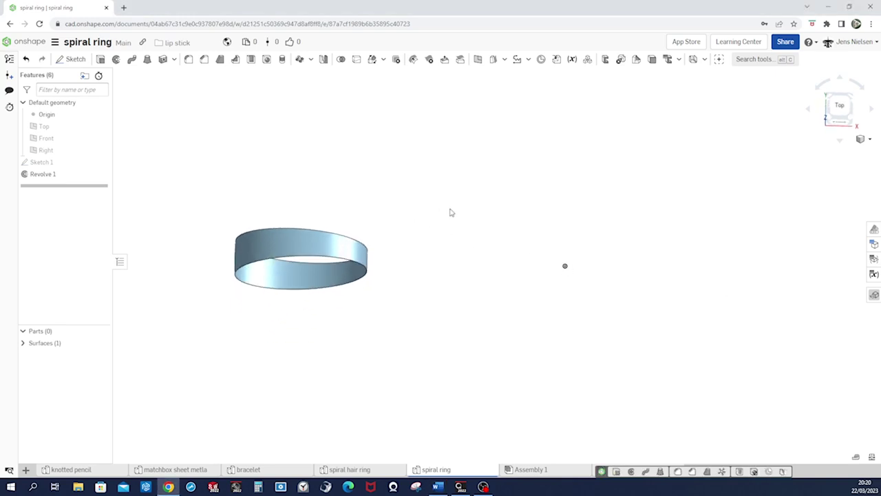
left_click(57, 126)
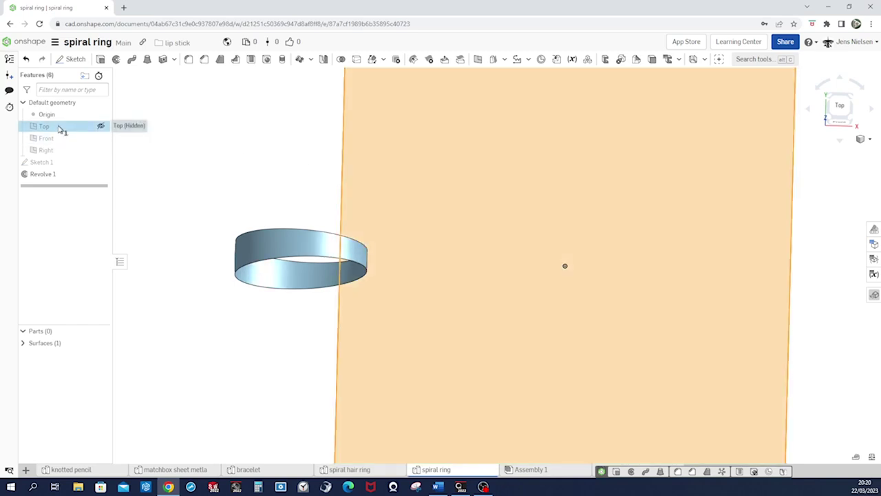
Step: Start Sketch 2 on the Top plane and draw a circle centred on the origin
key("s")
left_click(71, 121)
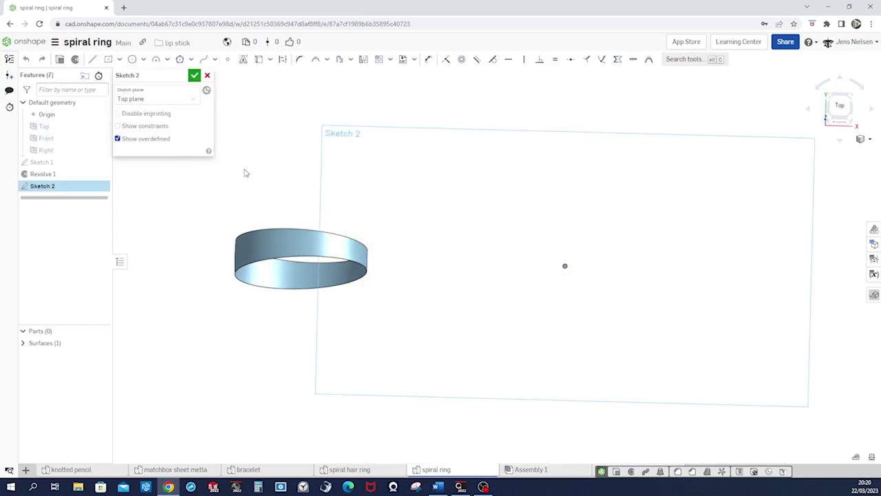
key("c")
left_click(565, 266)
left_click(454, 260)
key("Escape")
Step: Show Sketch 1, enlarge the circle so it crosses the ring, and finish Sketch 2
key("Down")
key("Down")
key("Down")
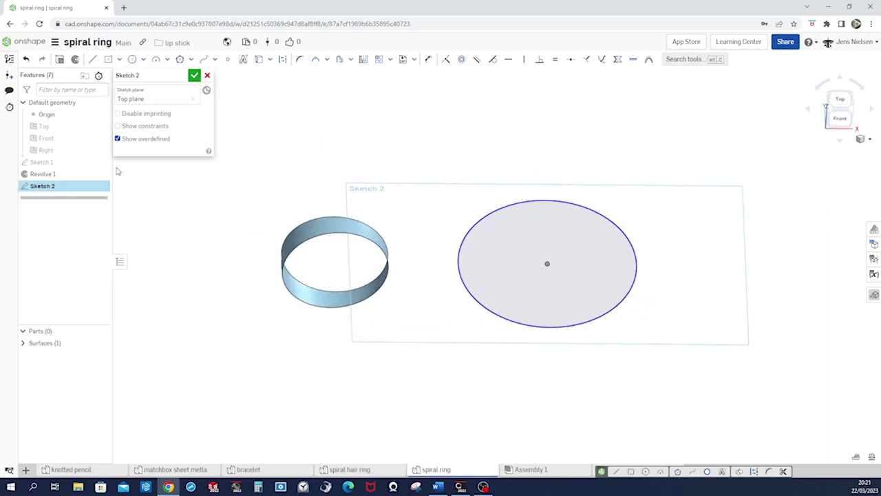
left_click(103, 163)
mouse_move(504, 338)
right_mouse_down()
mouse_move(517, 345)
mouse_move(489, 325)
right_mouse_up()
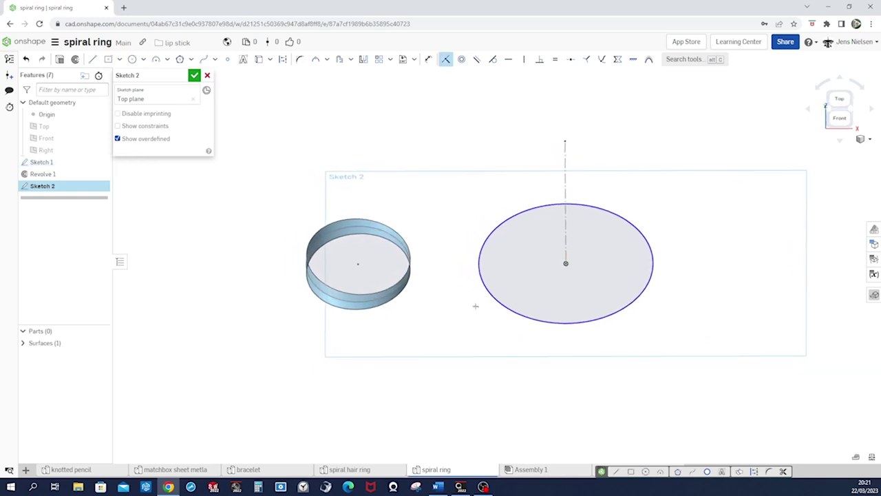
left_click(480, 280)
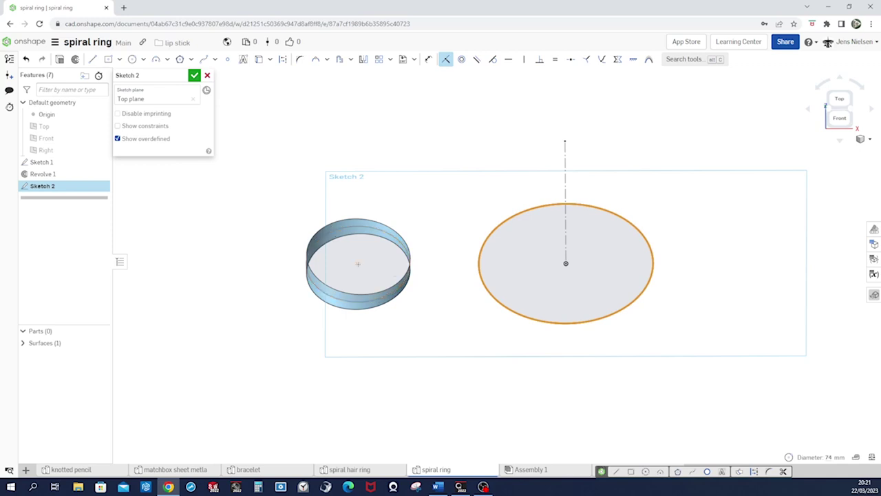
key("ctrl+z")
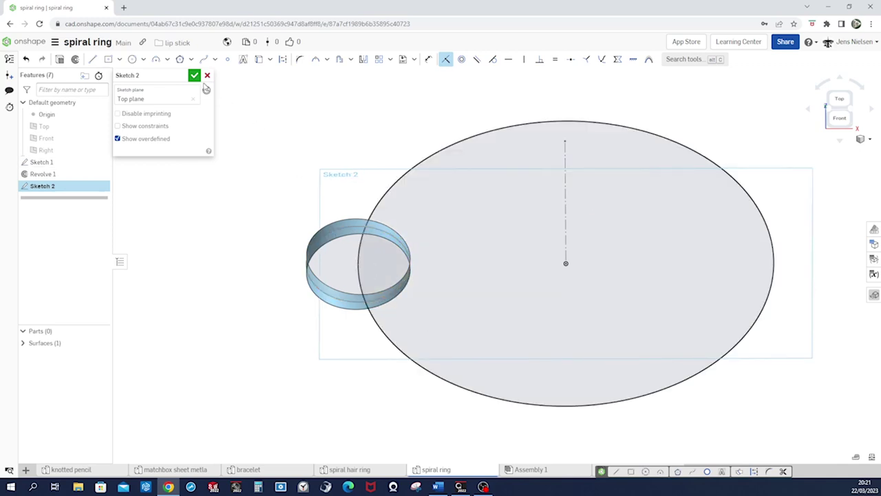
left_click(195, 75)
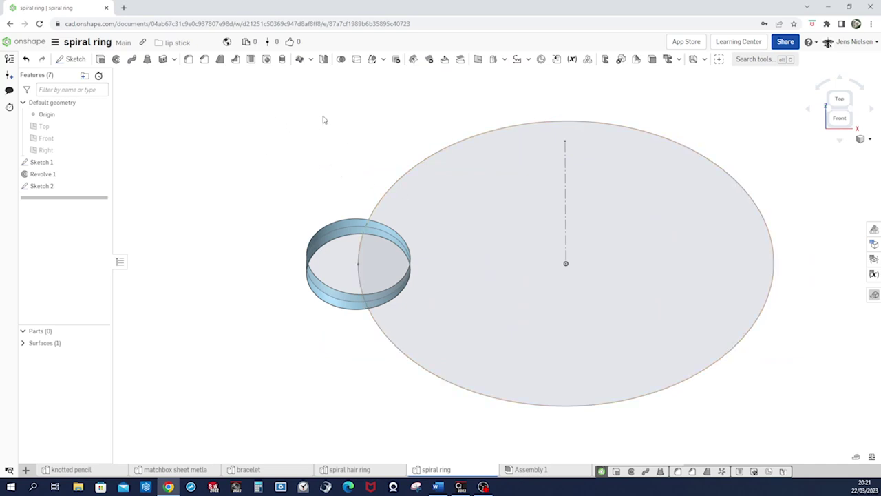
left_click(356, 61)
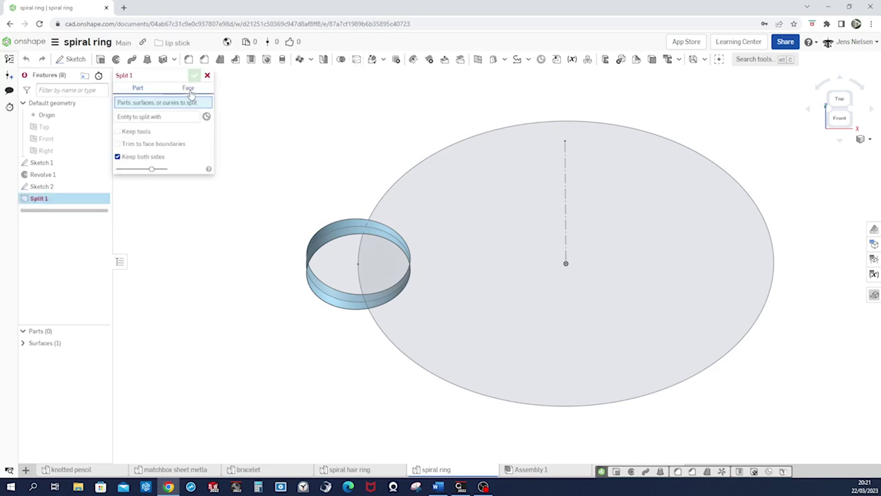
Step: Split the Revolve 1 band face using the Sketch 2 circle
left_click(190, 90)
scroll(296, 177, "up", 2)
scroll(310, 200, "up", 1)
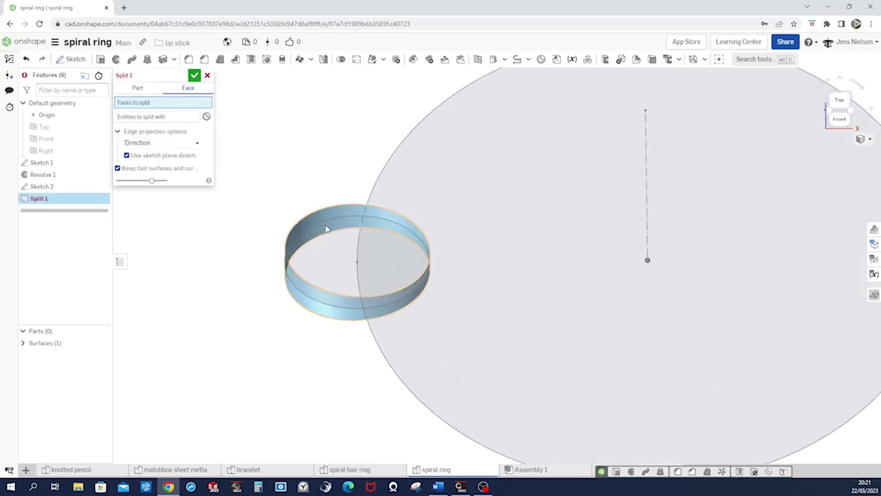
left_click(327, 228)
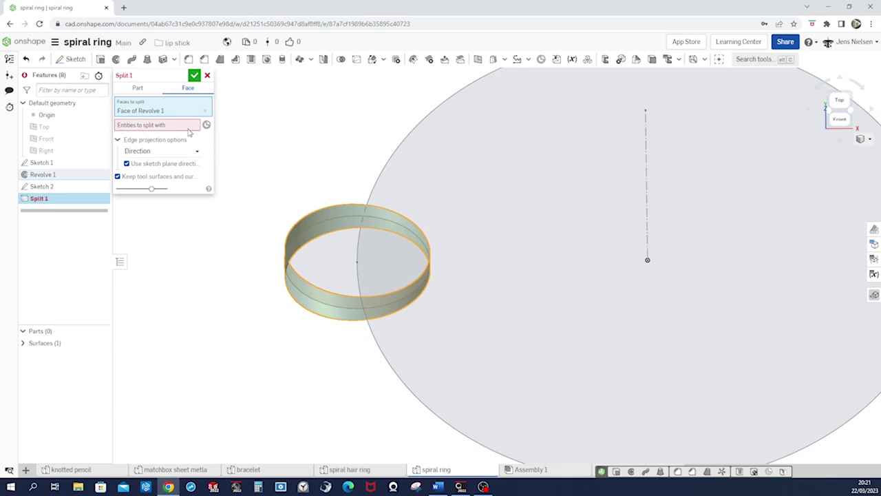
left_click(378, 182)
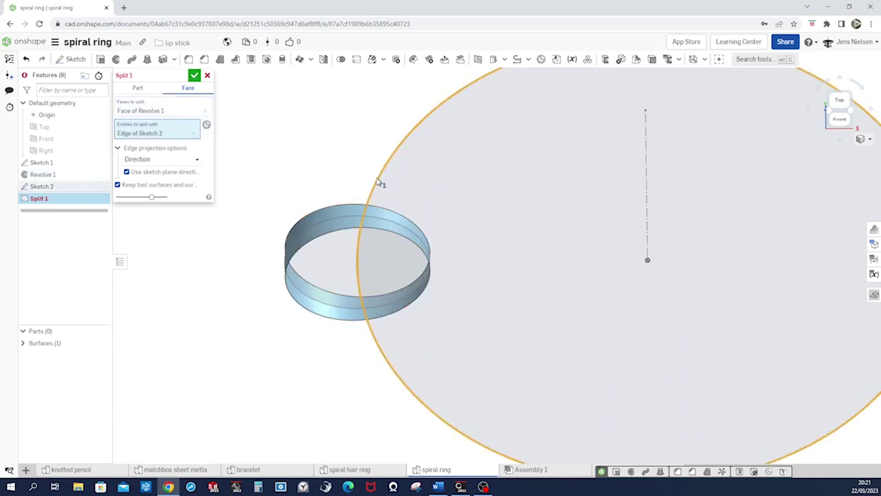
scroll(323, 163, "down", 3)
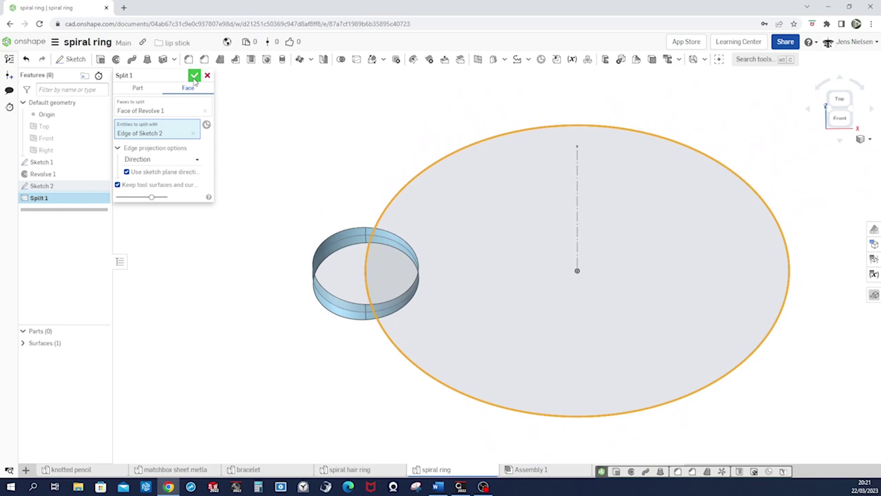
left_click(194, 79)
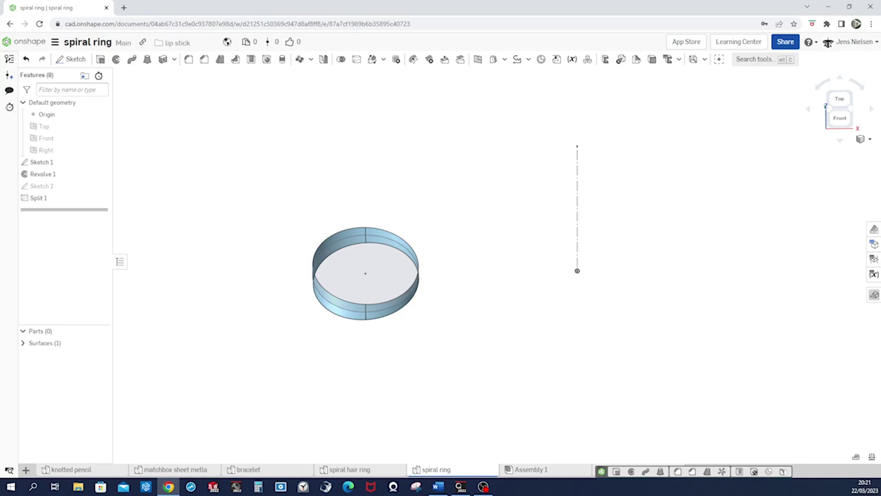
Step: Zoom in on the split ring and start a Bridging curve from the curve-features list
key("alt+Tab")
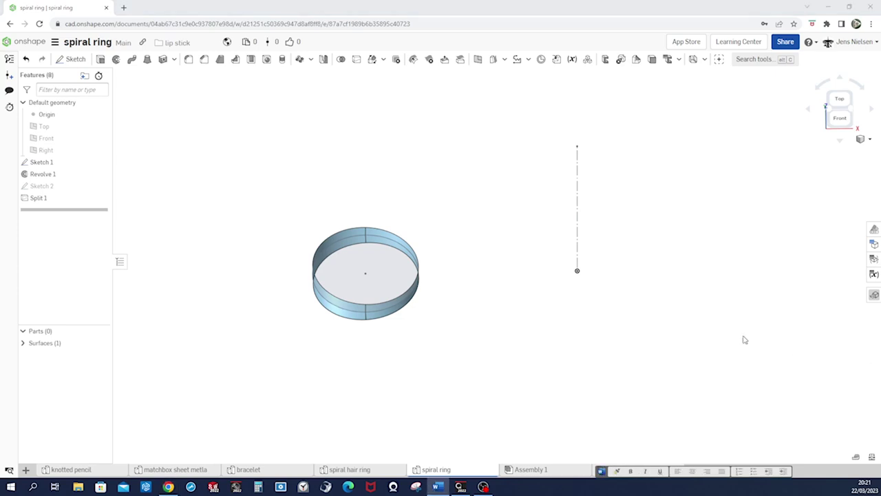
left_click(511, 238)
scroll(473, 209, "up", 3)
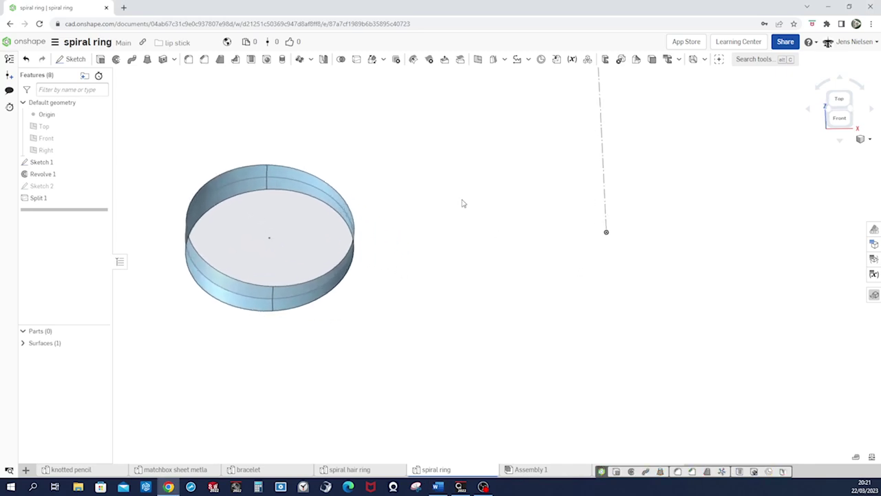
scroll(462, 193, "up", 1)
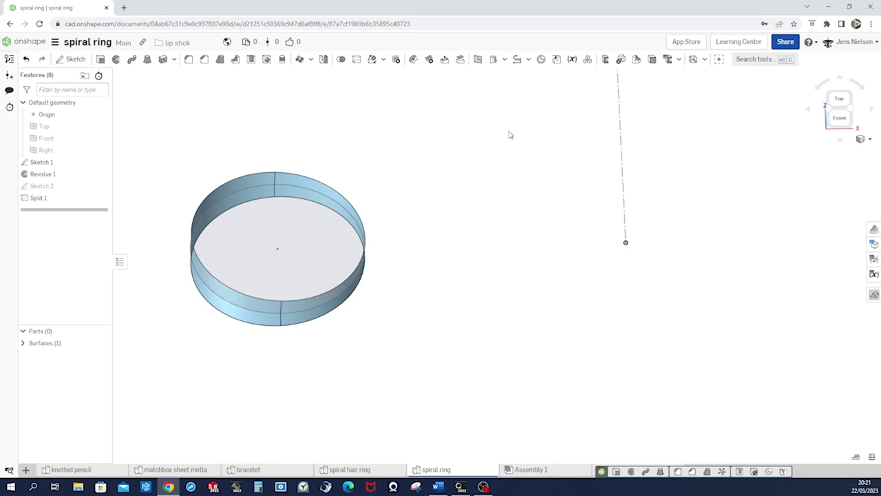
left_click(529, 60)
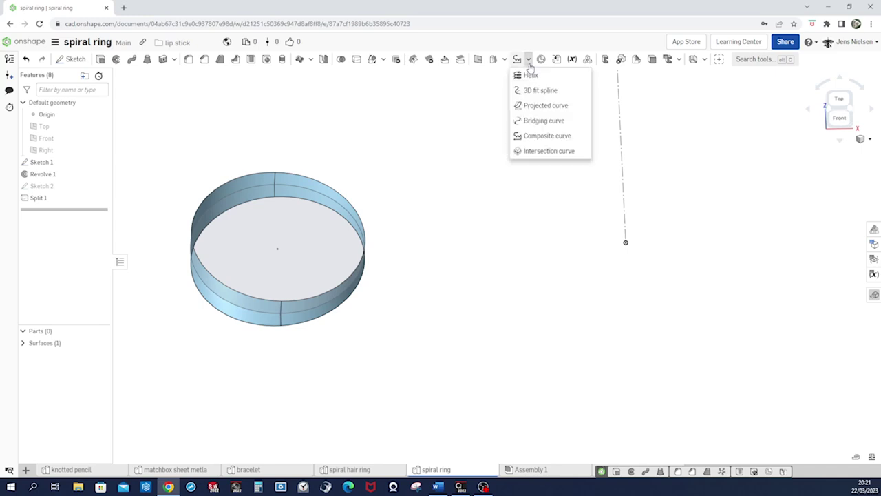
mouse_move(544, 121)
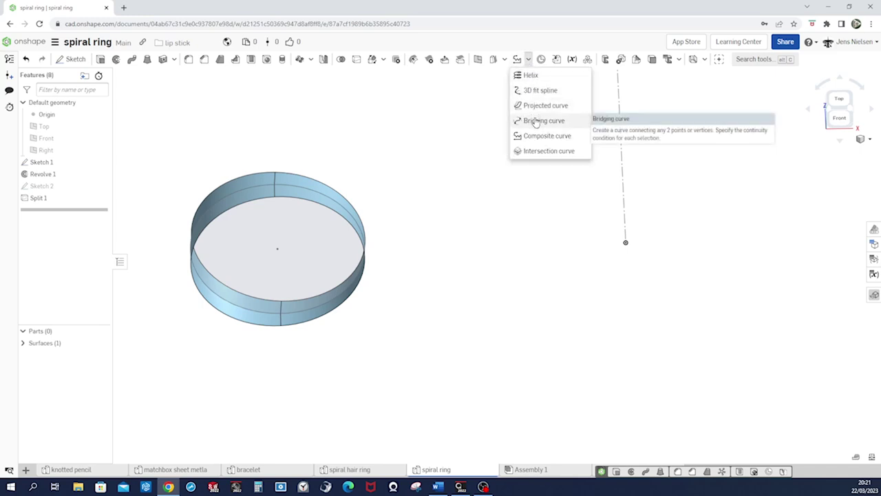
left_click(536, 121)
Step: Set the bridging curve's start at a Split 1 vertex, tangent to the Revolve 1 edge
key("Left")
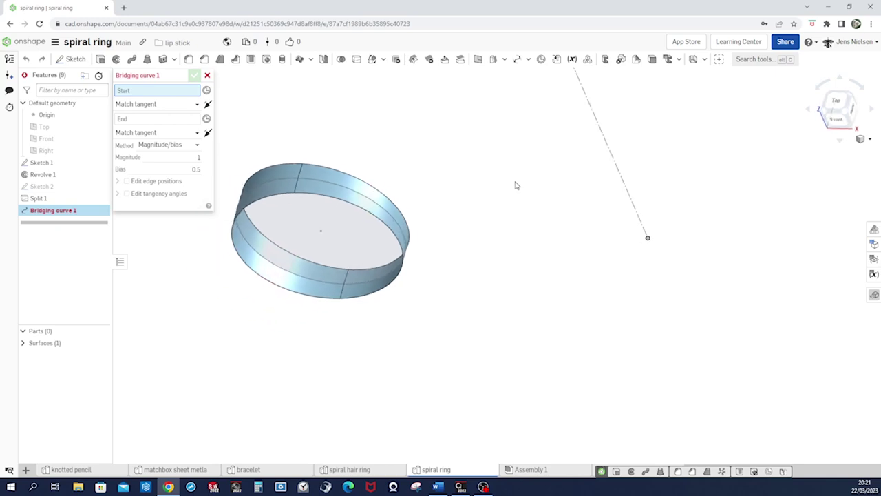
key("Left")
key("Left")
key("Left")
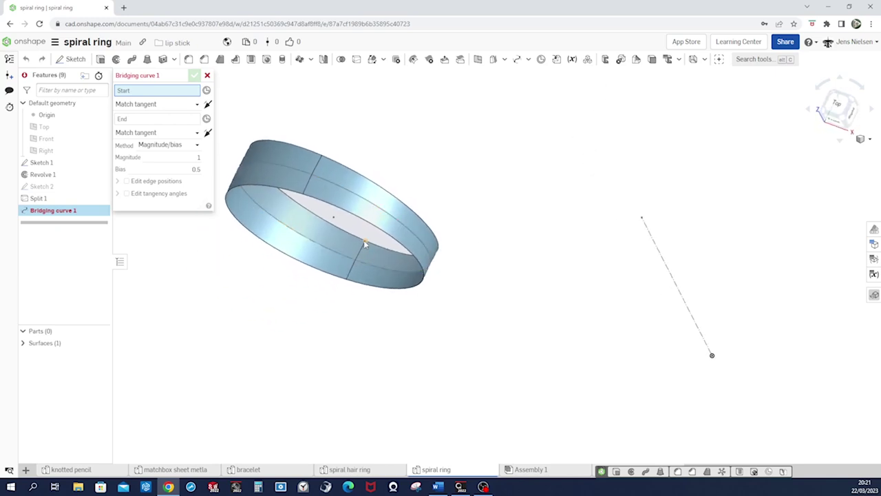
left_click(365, 242)
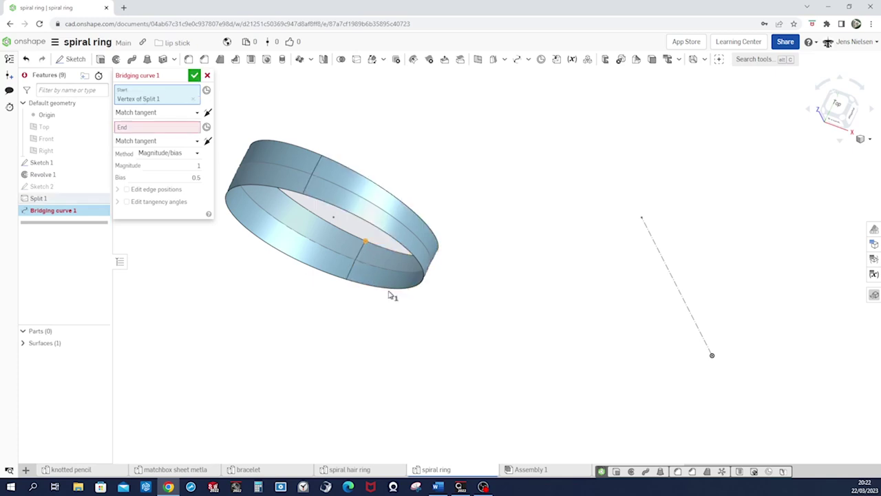
key("Left")
key("Left")
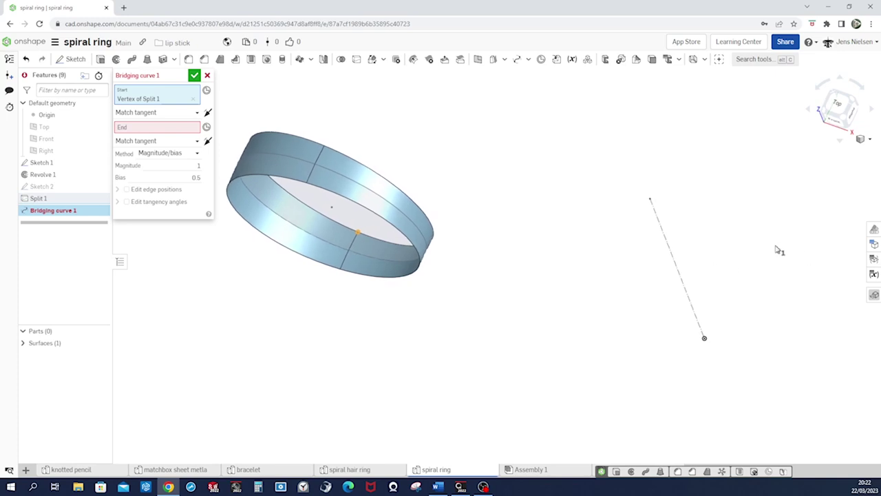
key("Left")
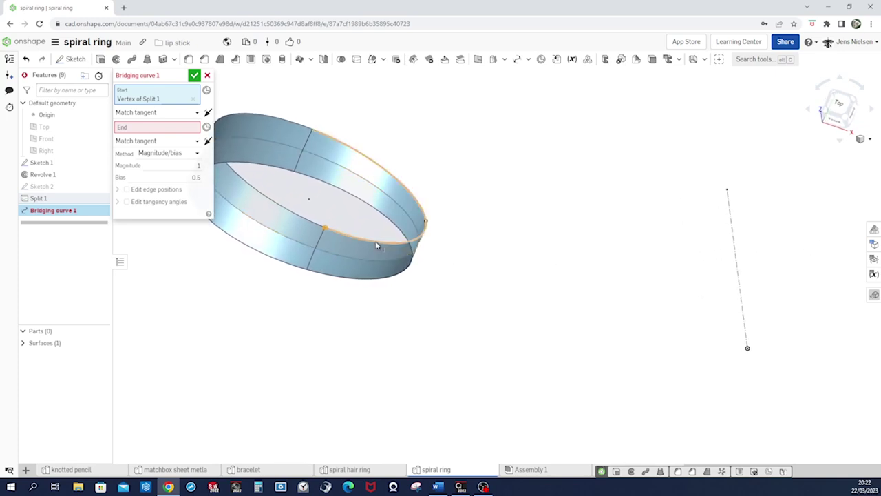
left_click(377, 244)
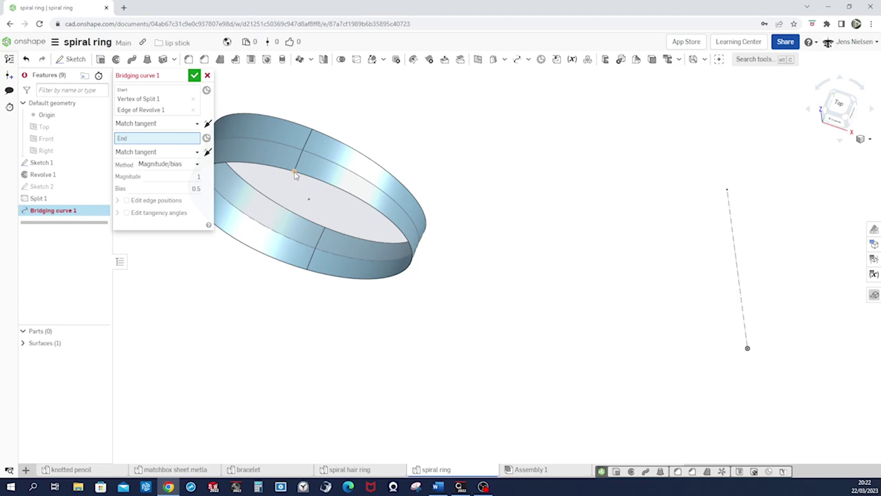
Step: Set the bridging curve's end at another Split 1 vertex, tangent to the ring edge
left_click(294, 174)
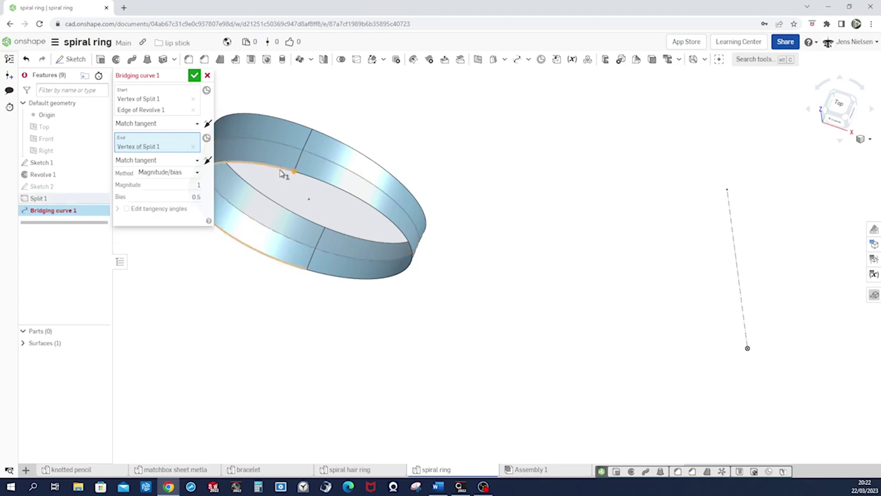
left_click(283, 173)
mouse_move(285, 173)
right_mouse_down()
mouse_move(503, 277)
mouse_move(507, 269)
right_mouse_up()
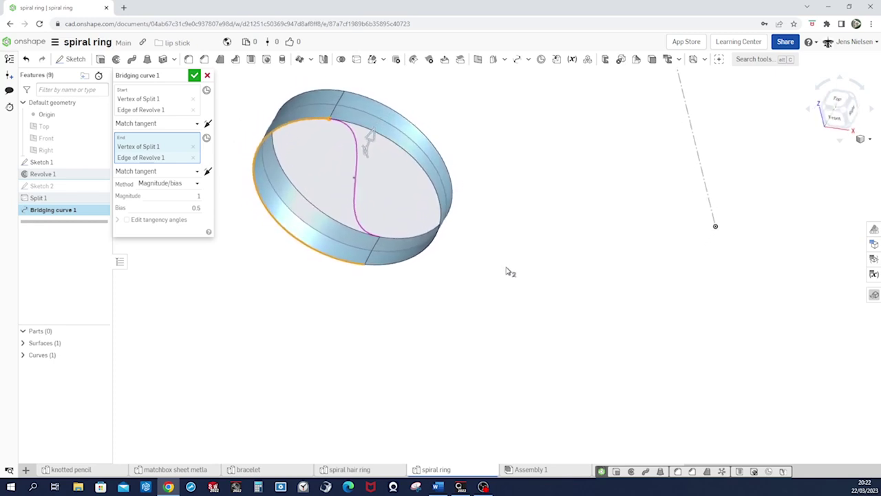
key("n")
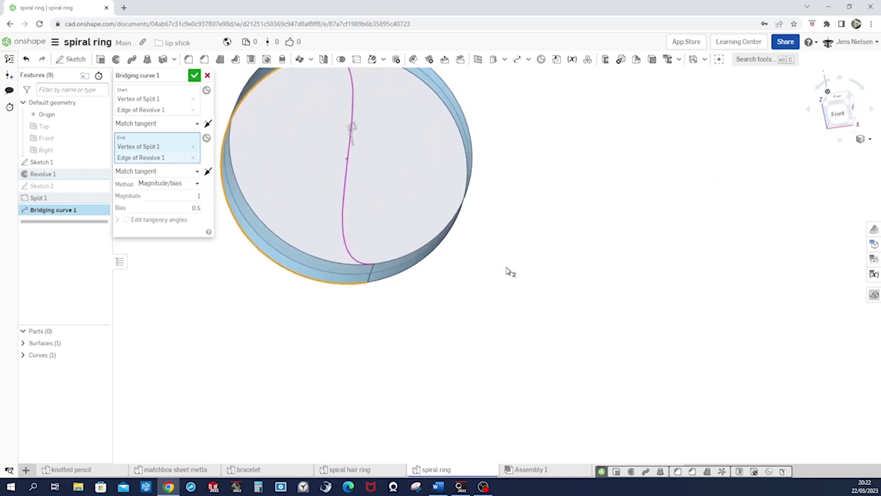
Step: Flip the bridging curve's end direction so it forms a single arc
right_click_drag(500, 269, 484, 270)
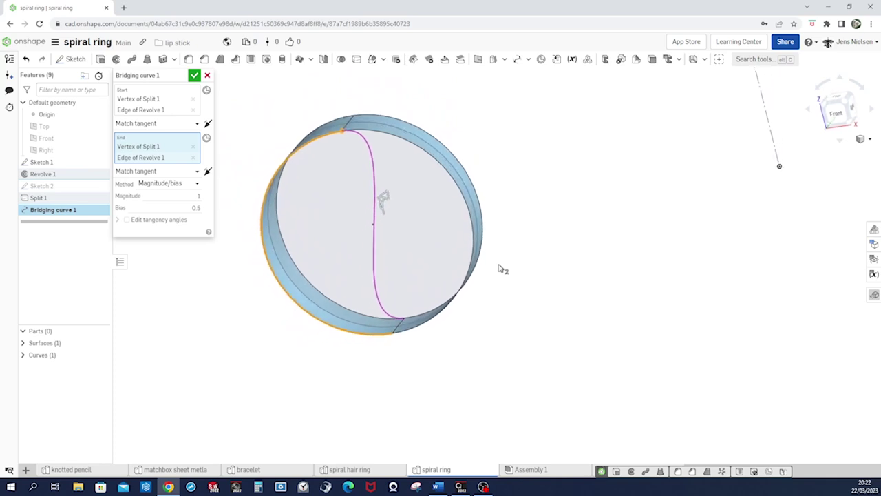
left_click(207, 172)
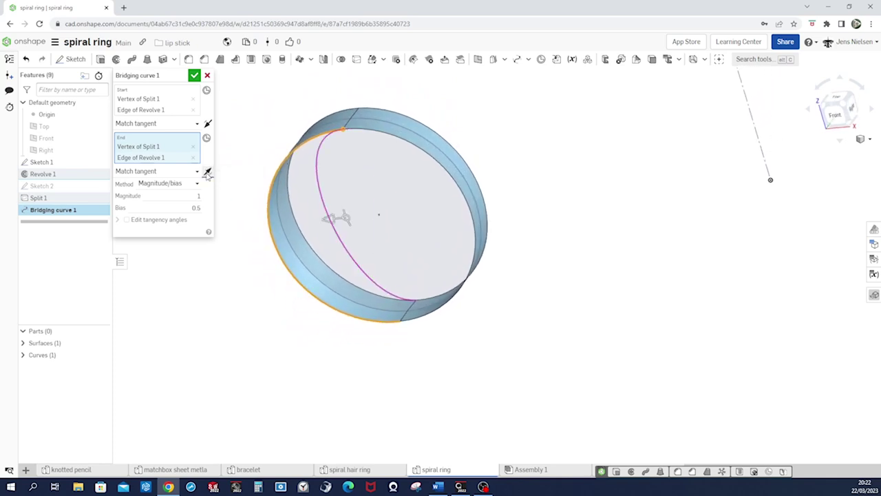
key("n")
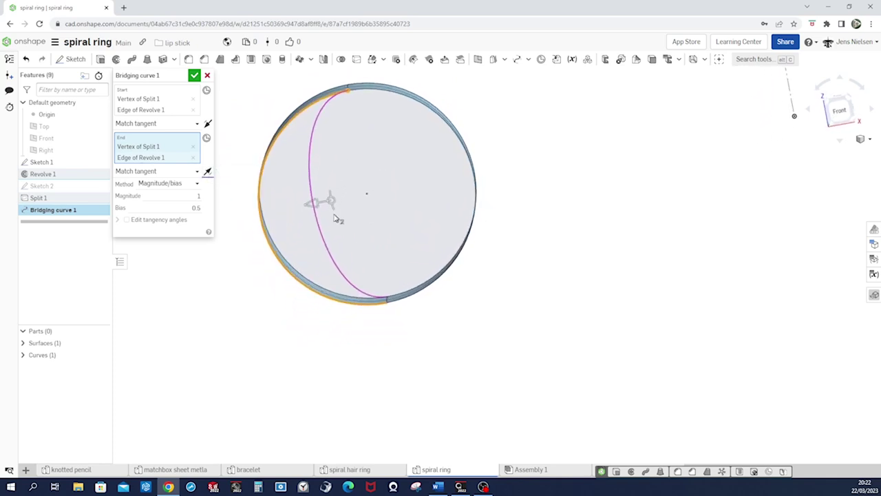
right_click_drag(368, 223, 373, 230)
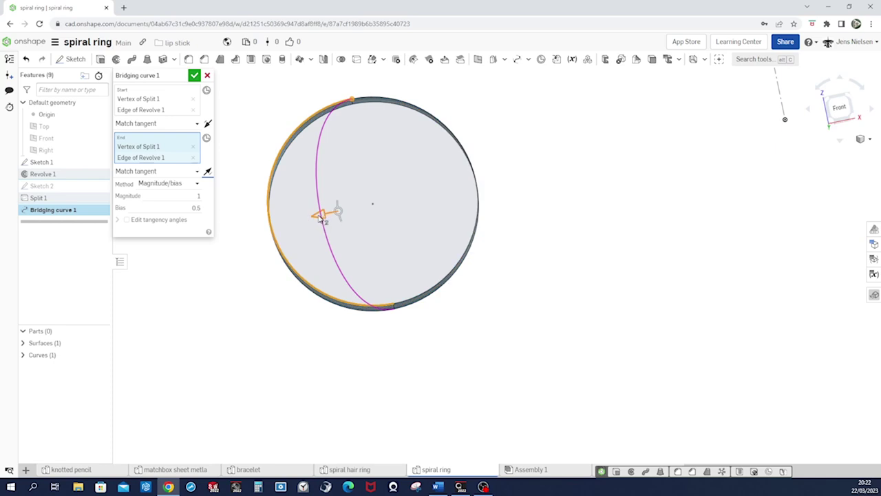
Step: Set the tangency magnitude to 1.95 with bias 0.5 and accept Bridging curve 1
left_click_drag(320, 217, 294, 227)
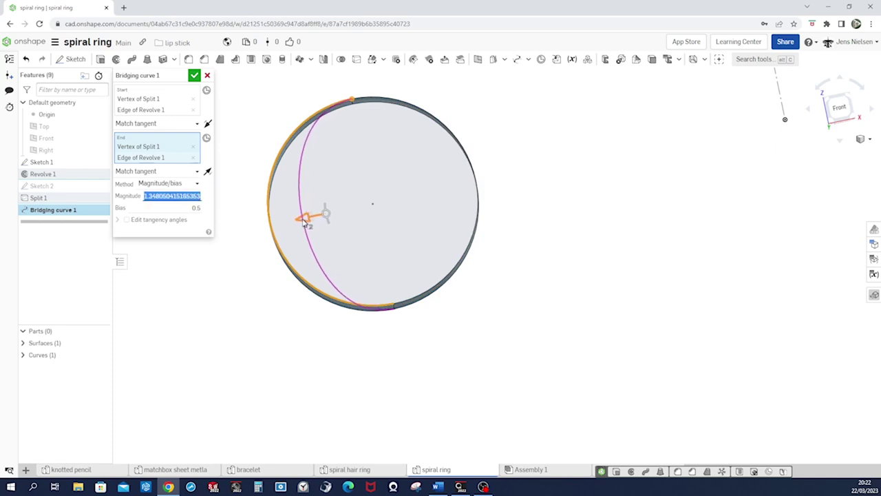
left_click_drag(294, 227, 284, 219)
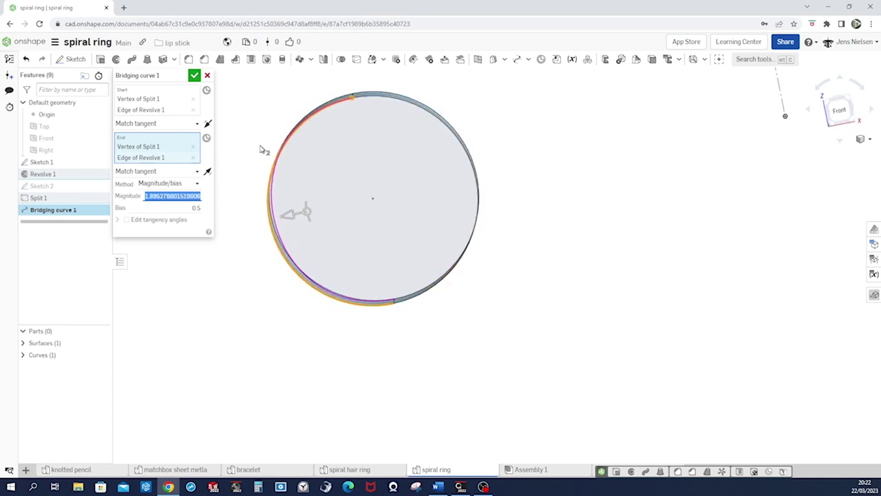
key("Left")
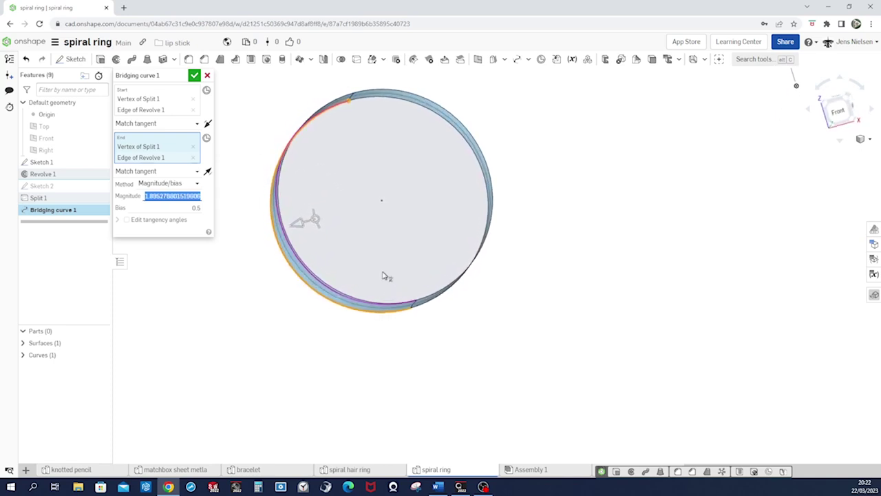
key("Up")
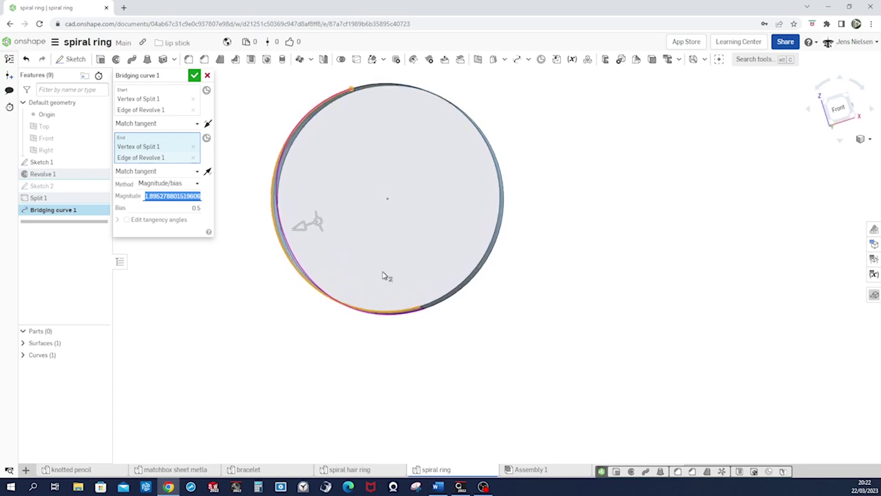
left_click_drag(303, 236, 300, 234)
key("Down")
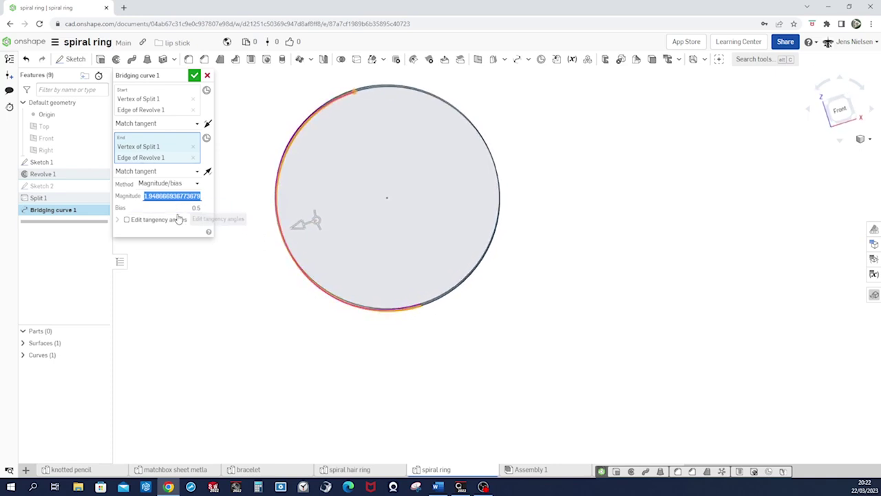
type("1.99")
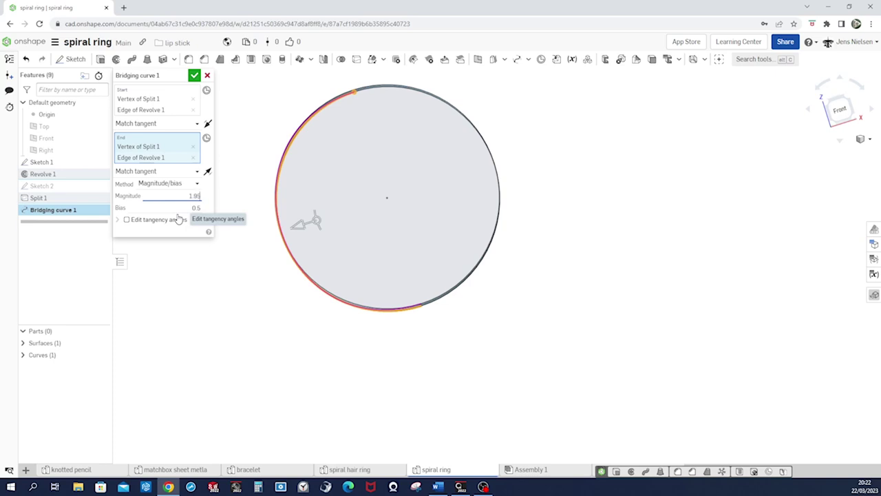
key("Tab")
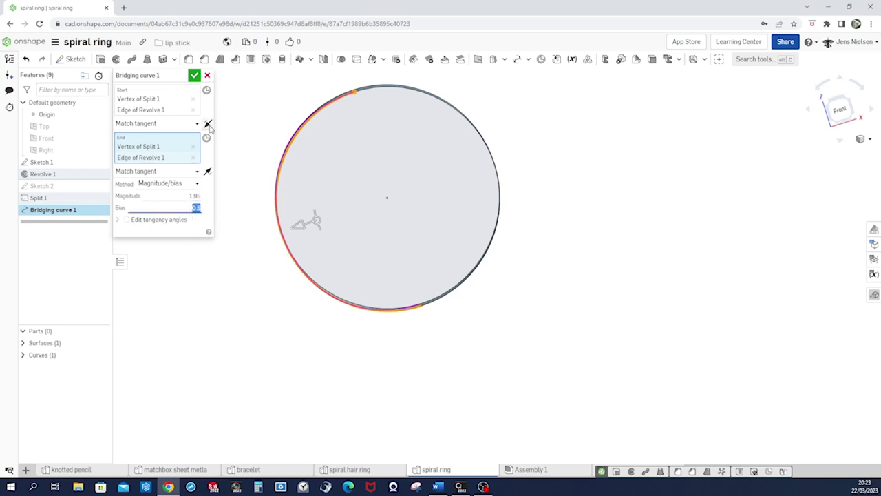
left_click(195, 75)
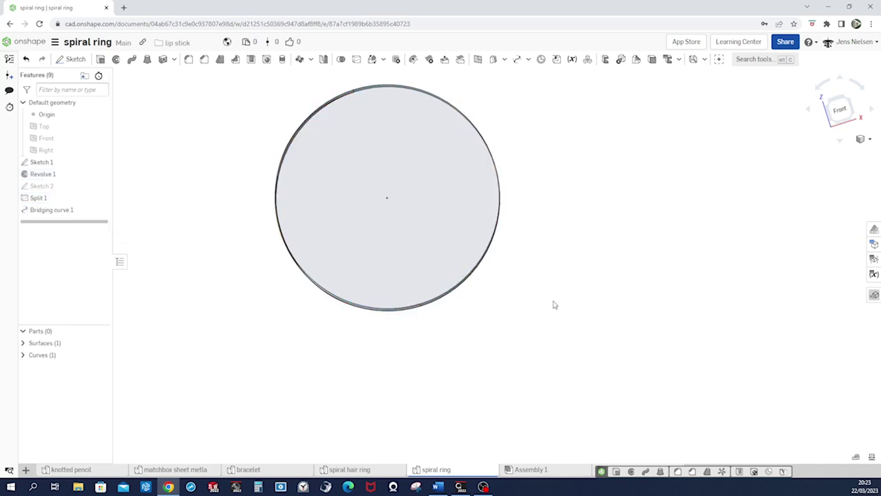
key("shift+7")
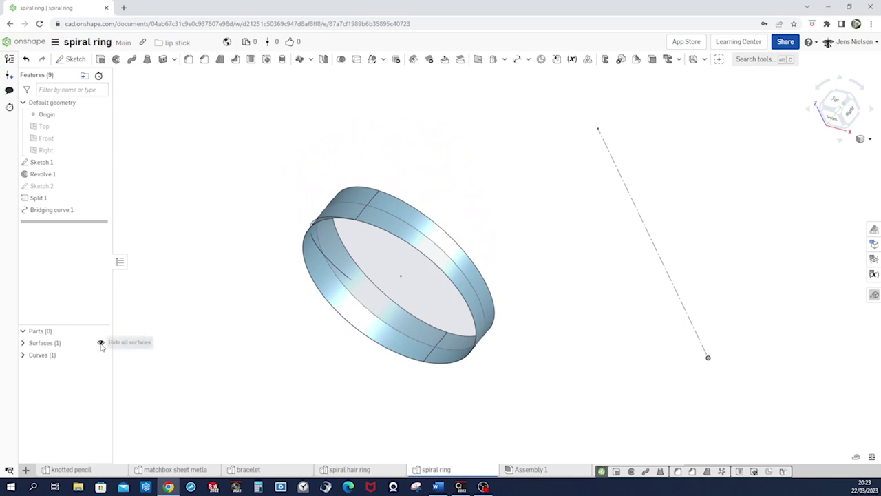
left_click(101, 342)
key("shift+1")
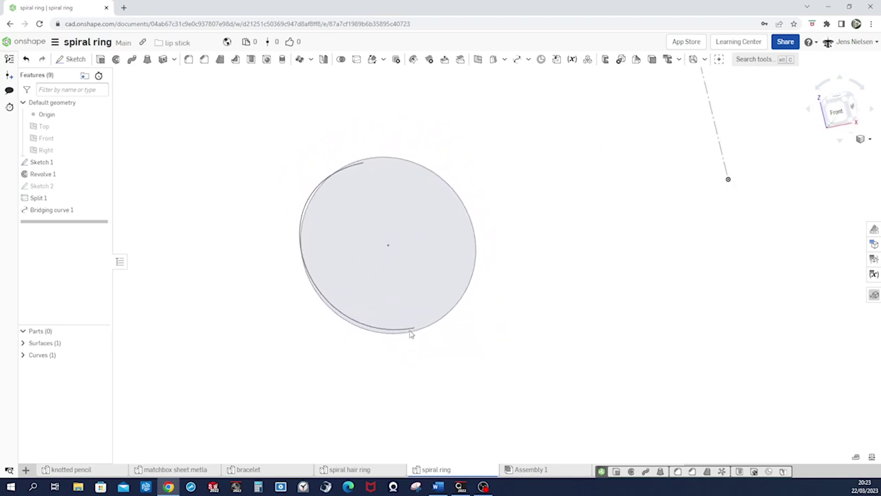
key("shift+7")
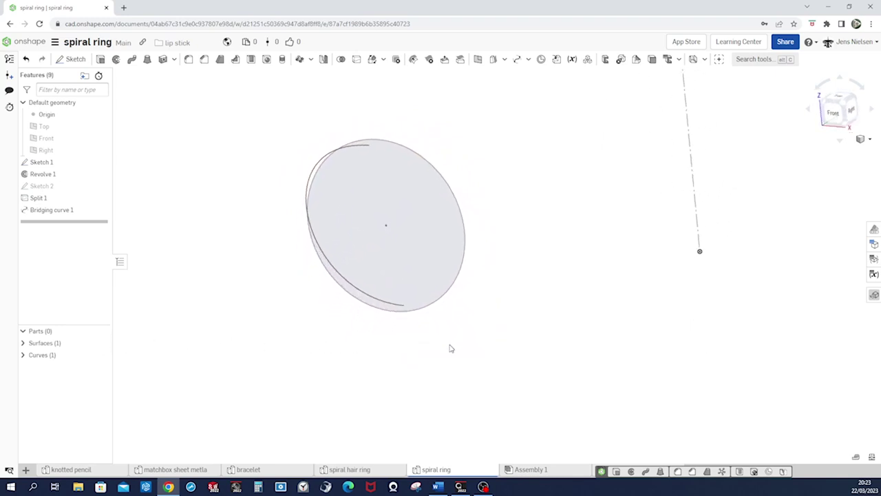
right_click_drag(450, 348, 419, 287)
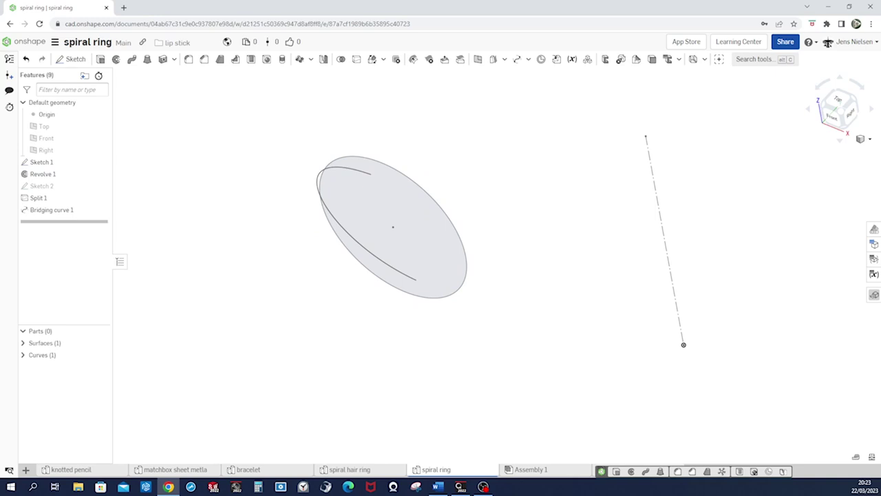
key("alt+Tab")
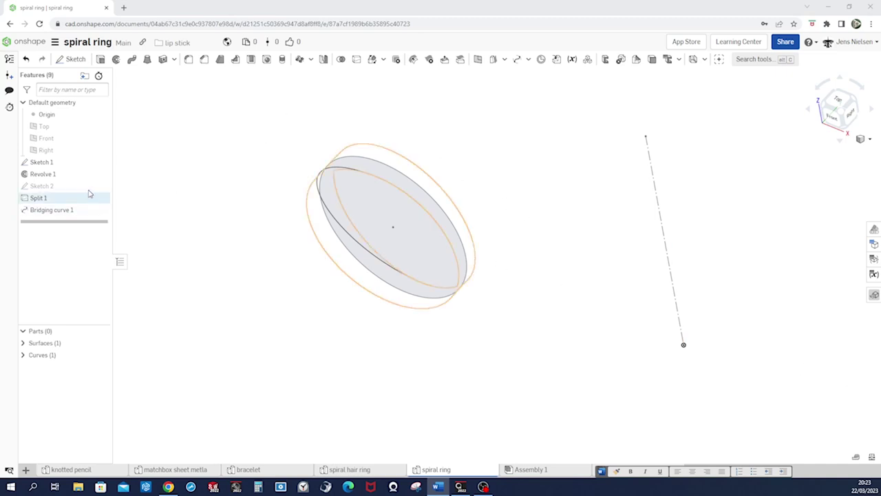
mouse_move(44, 343)
left_click(101, 344)
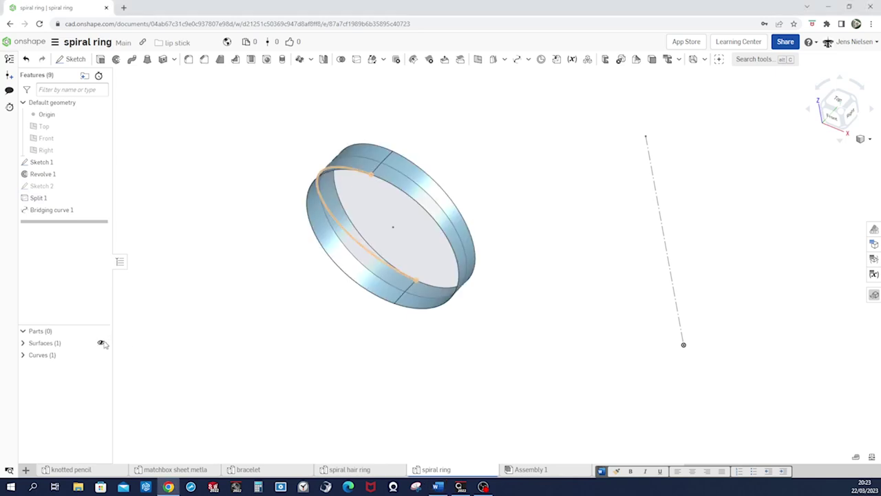
key("Up")
key("Up")
key("Up")
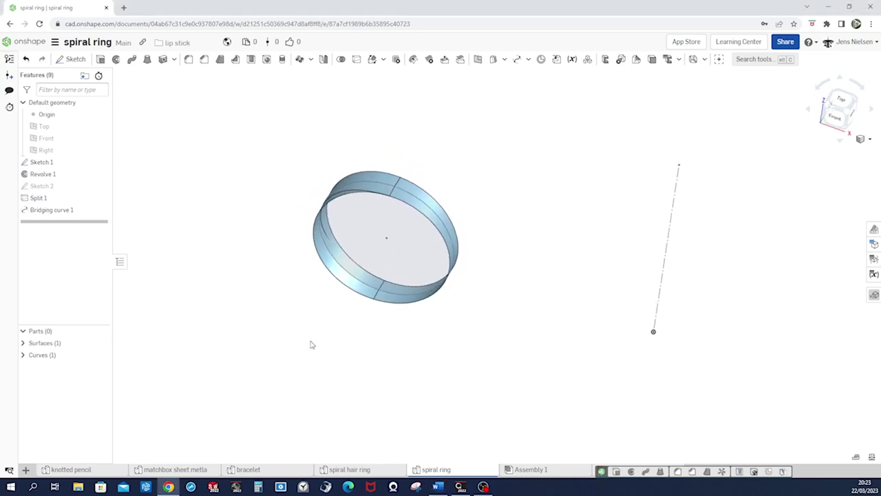
left_click(478, 59)
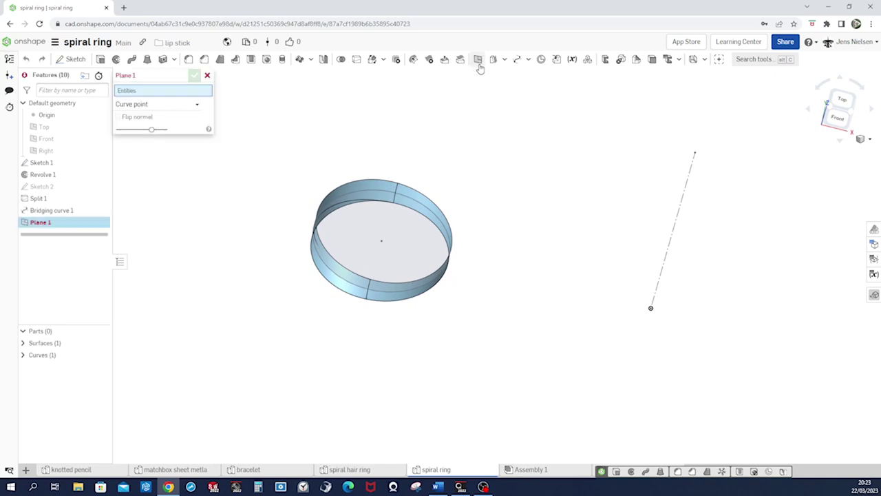
Step: Create a three-point Plane 1 through the split vertex, bridging curve end, and axis endpoint
left_click(198, 109)
left_click(145, 169)
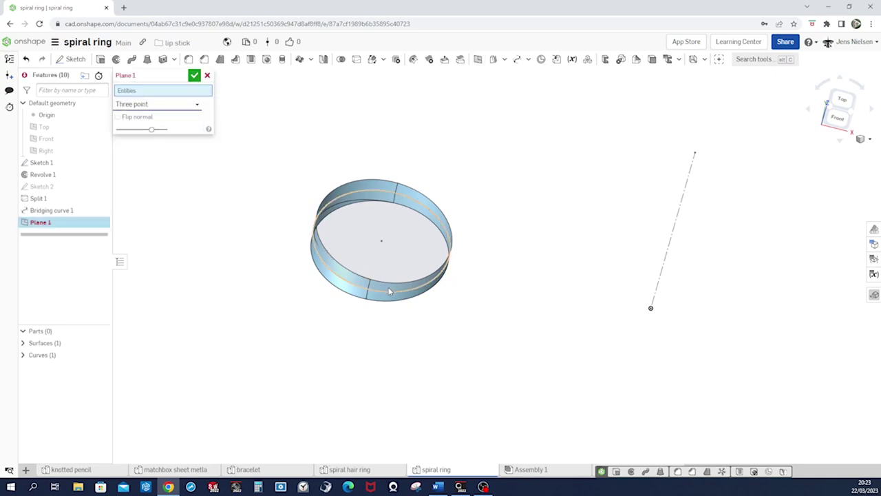
right_click_drag(389, 292, 359, 309)
left_click(349, 303)
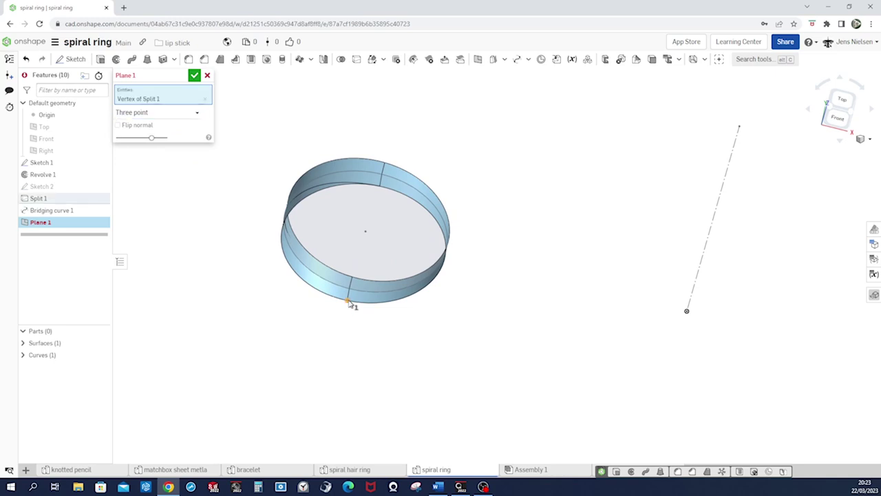
left_click(380, 192)
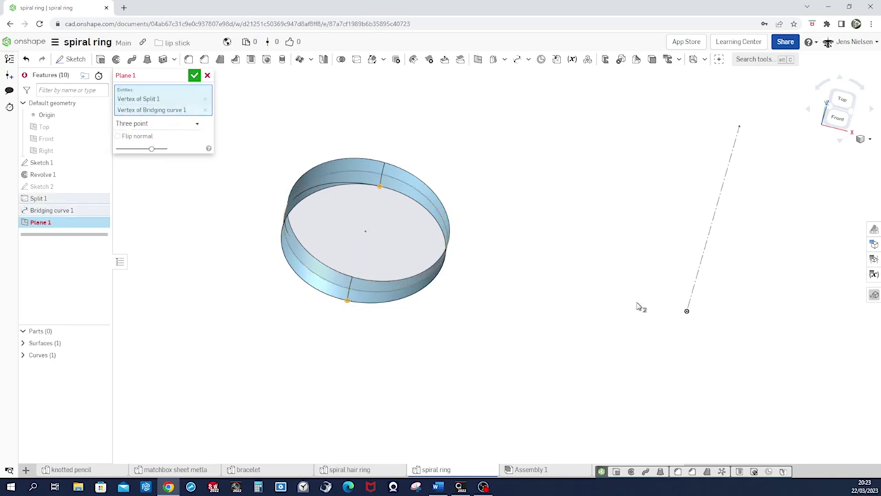
left_click(687, 314)
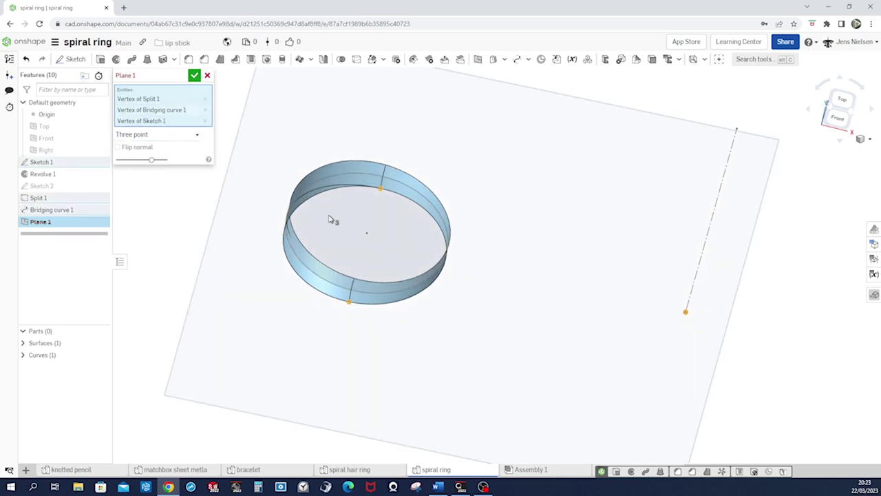
right_click_drag(370, 236, 198, 82)
left_click(195, 76)
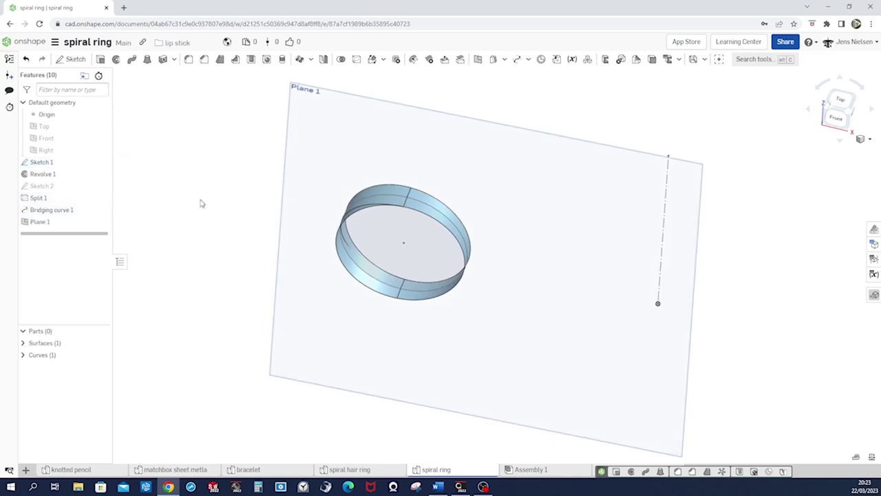
key("shift+5")
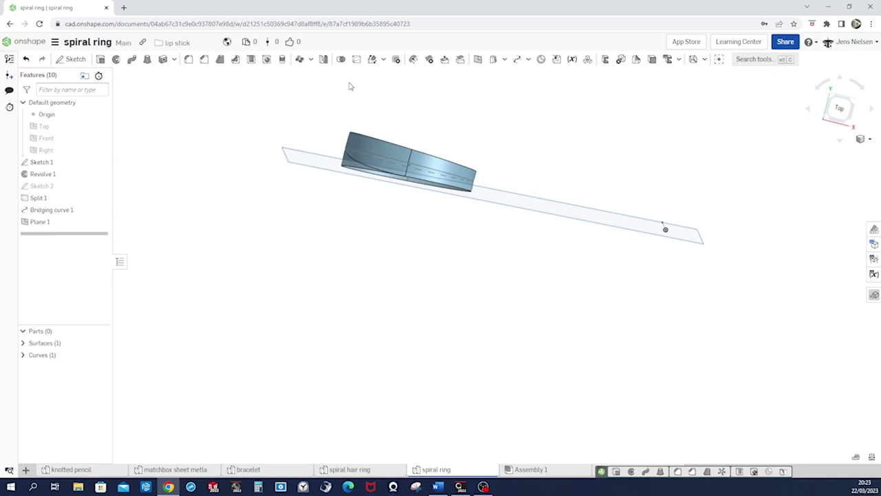
left_click(323, 61)
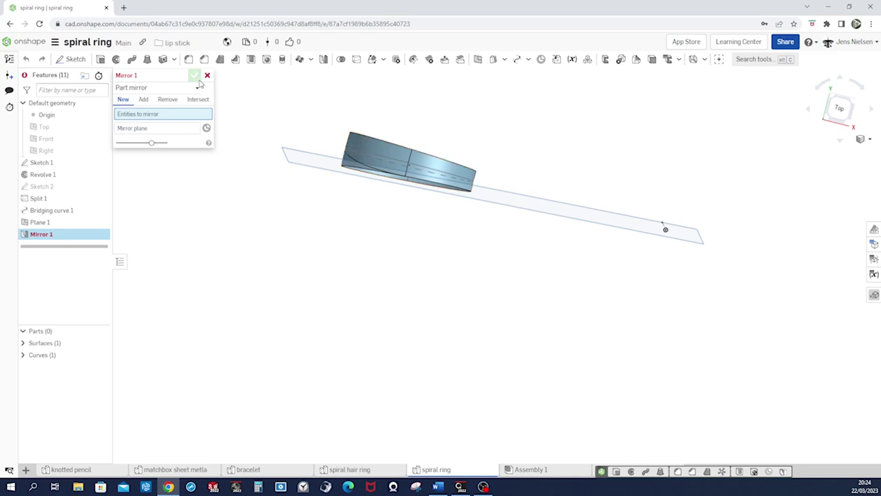
Step: Mirror the ring surface across Plane 1, then hide all planes
left_click(361, 148)
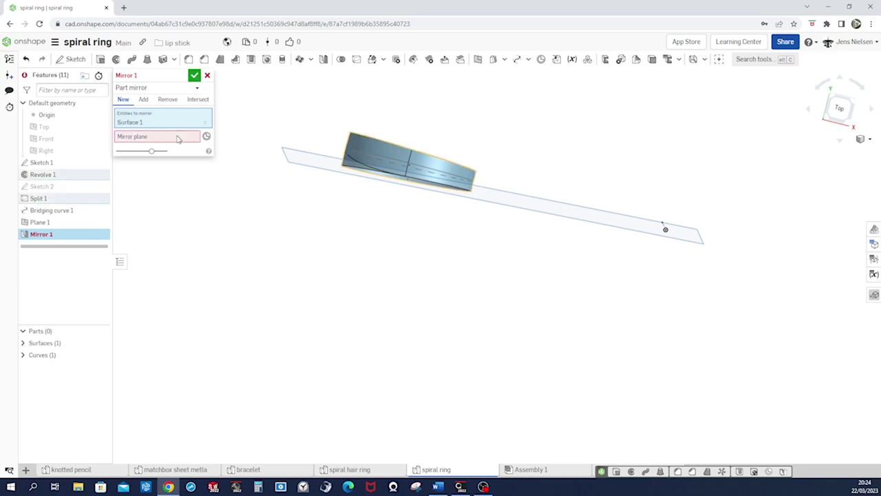
left_click(293, 167)
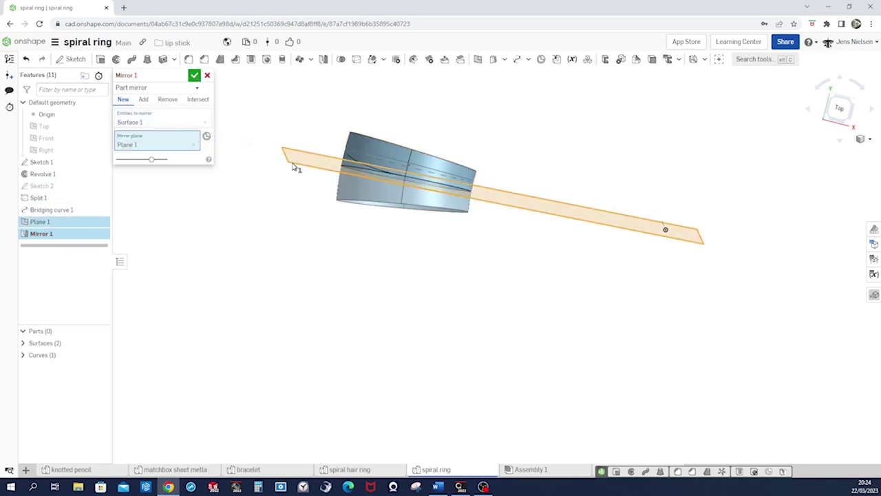
key("Up")
key("Up")
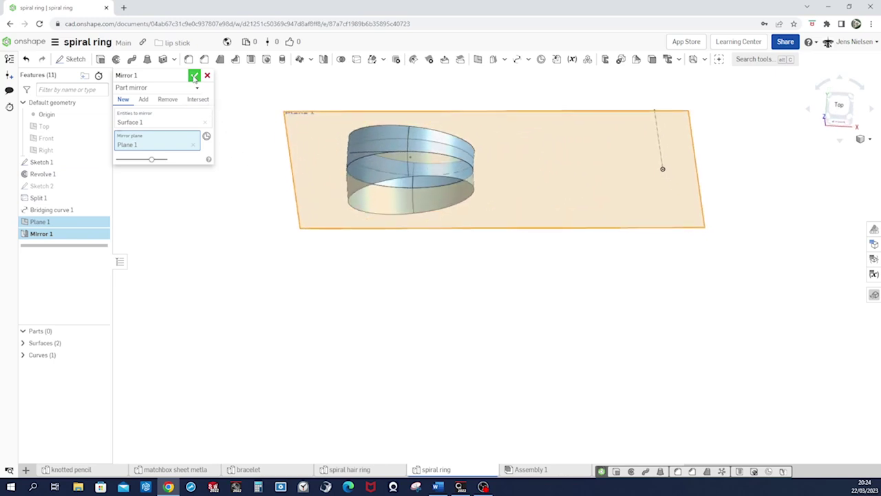
left_click(195, 75)
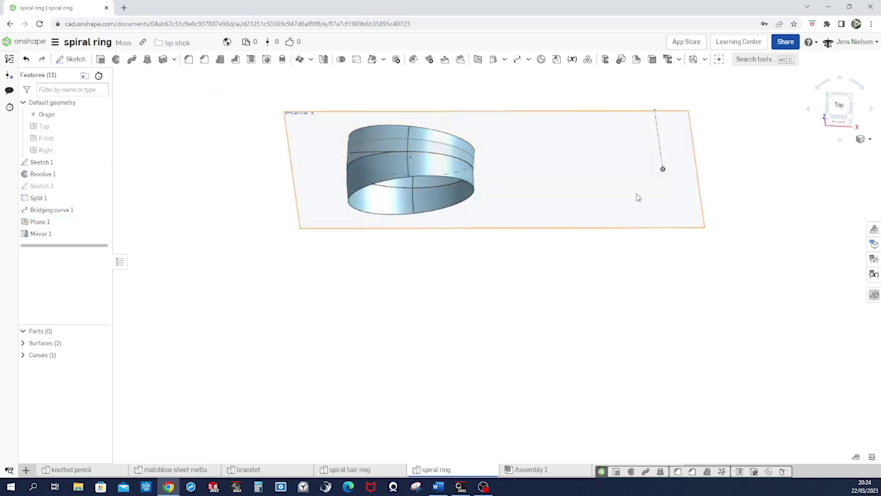
right_click_drag(636, 197, 658, 233)
key("p")
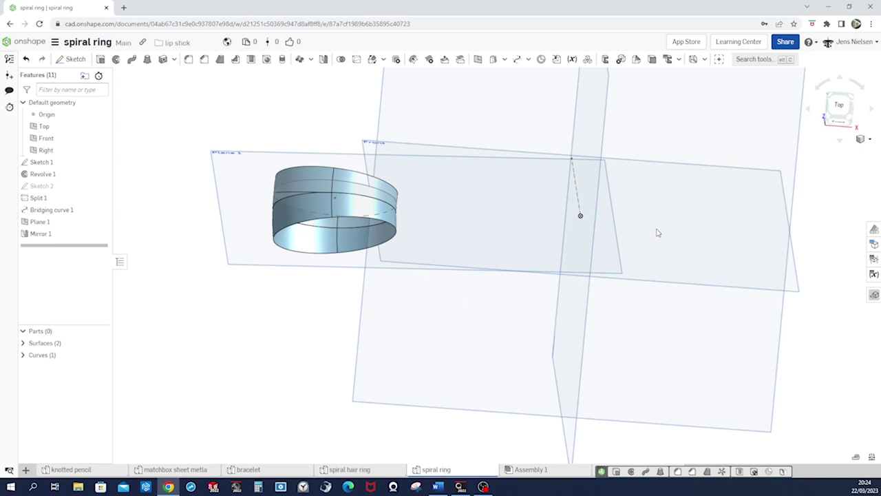
key("p")
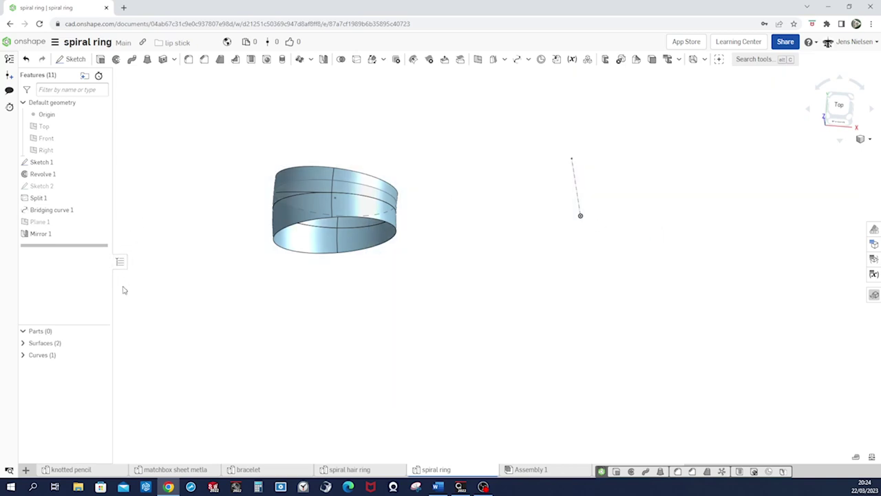
Step: Hide Surface 1 in the Surfaces list, leaving the mirrored Surface 2 band visible
left_click(22, 343)
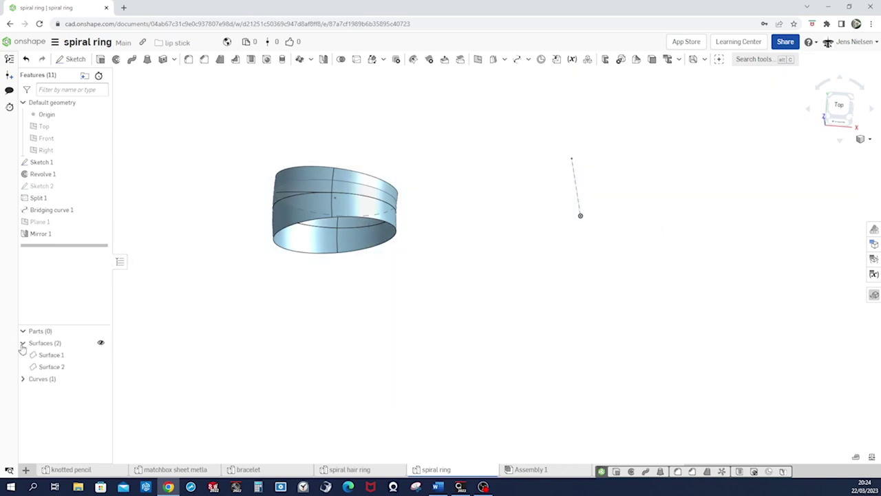
left_click(101, 355)
key("Up")
key("Up")
key("Up")
key("Up")
key("Up")
key("Up")
key("Up")
key("Up")
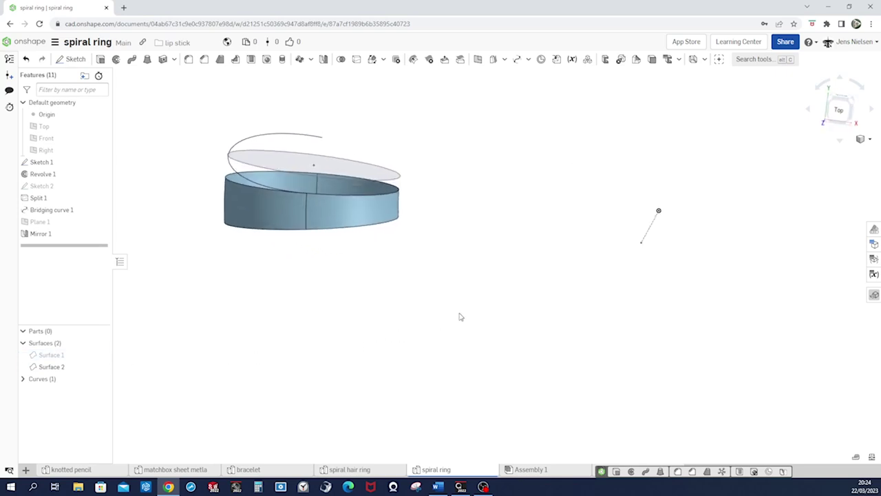
key("Up")
key("Up")
key("Up")
key("Up")
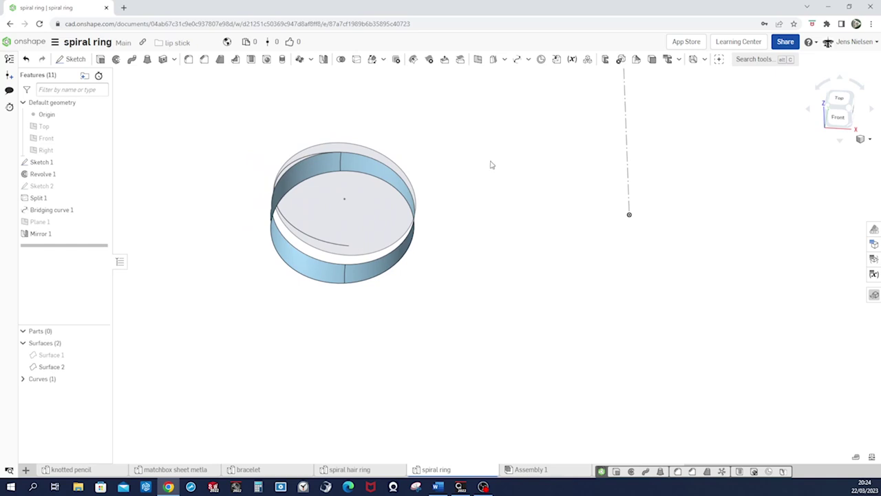
Step: Start Bridging curve 2 from the first curve's end to the band's bottom vertex, tangent to both edges
left_click(518, 59)
scroll(437, 236, "up", 3)
scroll(348, 189, "up", 2)
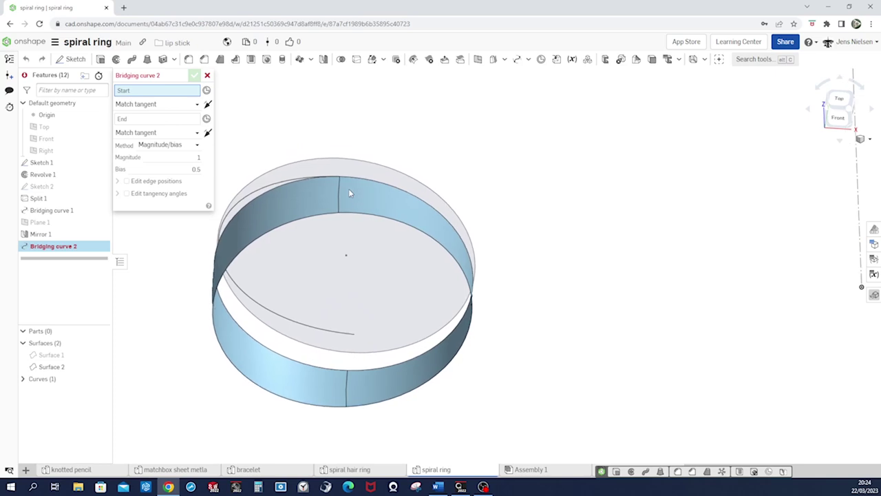
left_click(339, 177)
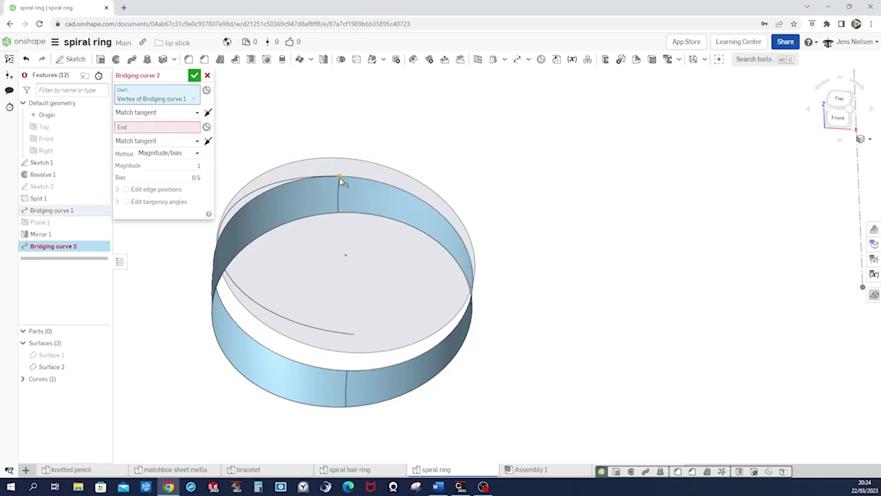
right_click_drag(379, 261, 374, 319)
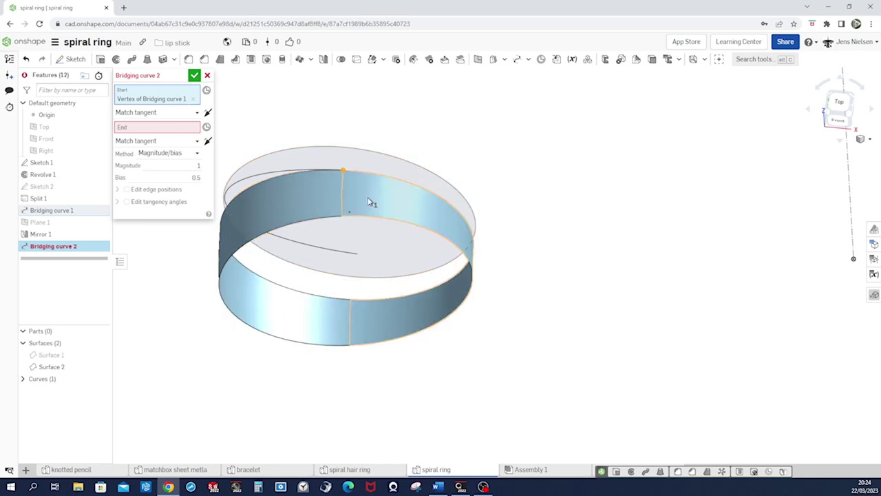
left_click(378, 178)
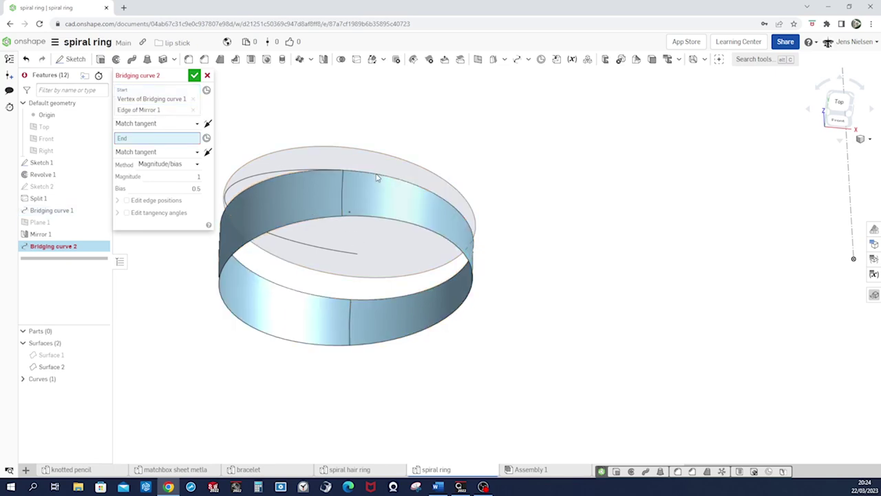
right_click_drag(377, 177, 402, 264)
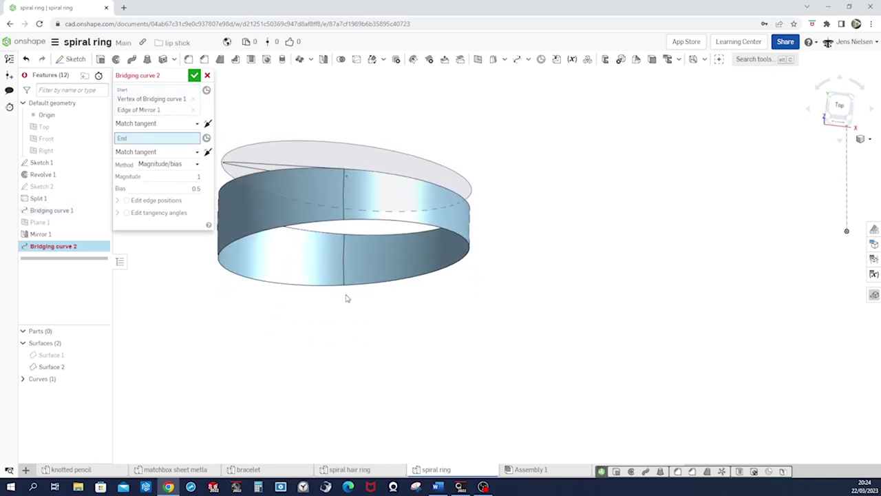
left_click(345, 286)
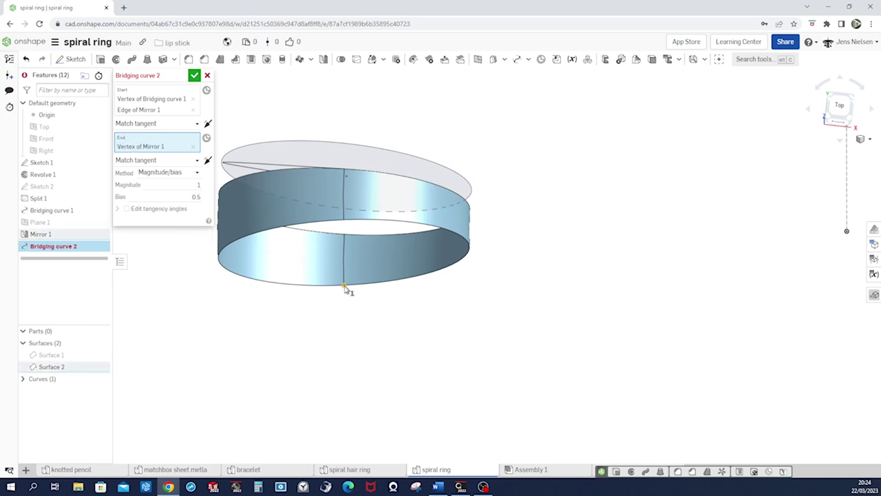
left_click(336, 289)
Step: Flip the end tangent direction, set magnitude to 1.95, and confirm Bridging curve 2
mouse_move(336, 289)
right_mouse_down()
mouse_move(415, 337)
mouse_move(474, 342)
right_mouse_up()
mouse_move(529, 335)
right_mouse_down()
mouse_move(490, 346)
mouse_move(457, 274)
mouse_move(354, 183)
mouse_move(360, 197)
right_mouse_up()
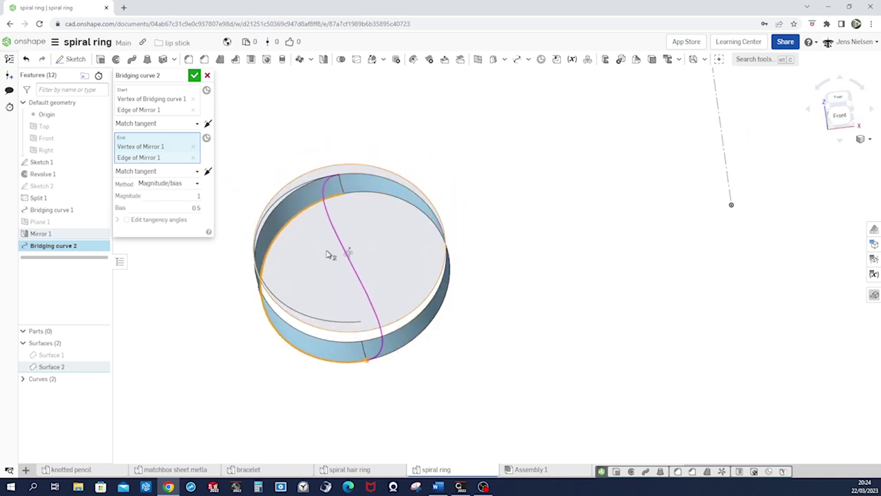
left_click(207, 172)
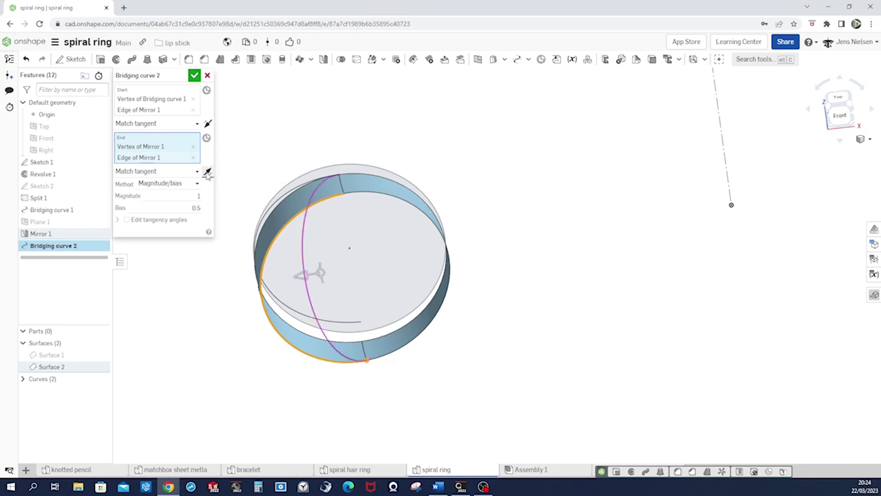
mouse_move(363, 331)
right_mouse_down()
mouse_move(281, 262)
mouse_move(299, 269)
right_mouse_up()
left_click(196, 195)
type(".95")
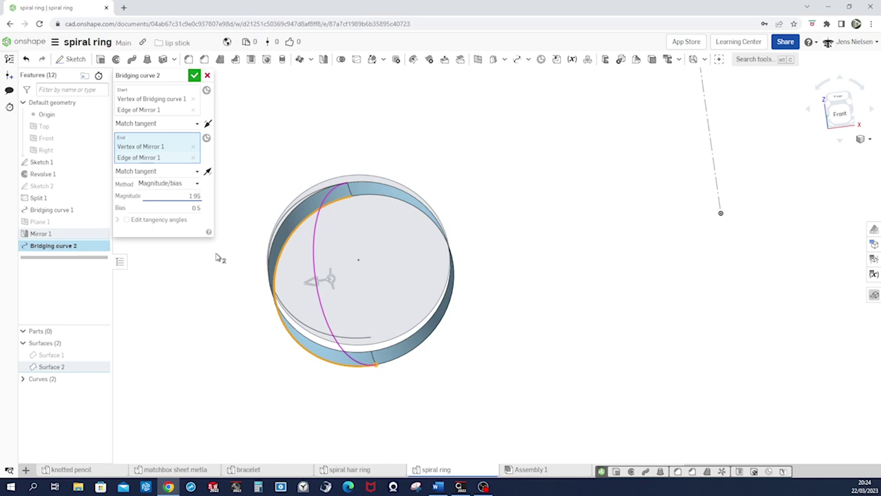
key("Tab")
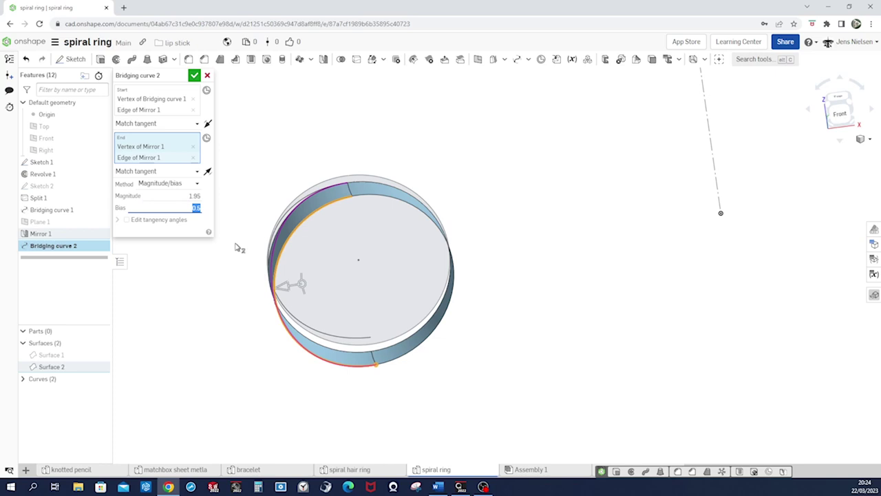
left_click(195, 75)
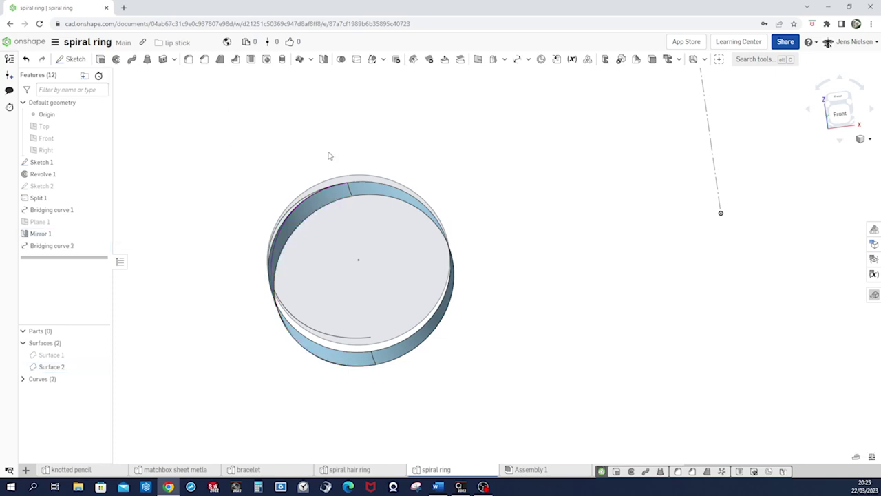
Step: Edit Bridging curve 2 to flip both start and end tangents so it hugs the band's edge
key("Down")
key("Down")
key("Down")
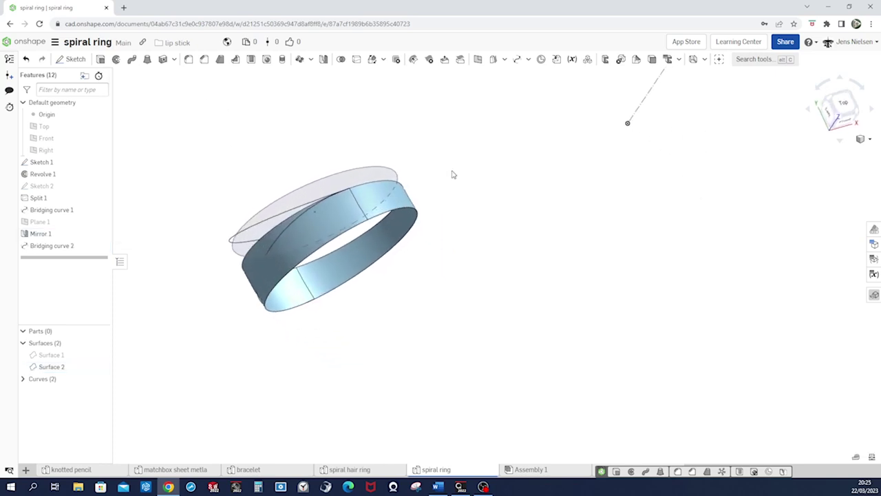
key("Down")
key("Down")
key("Down")
key("Down")
key("Down")
key("Down")
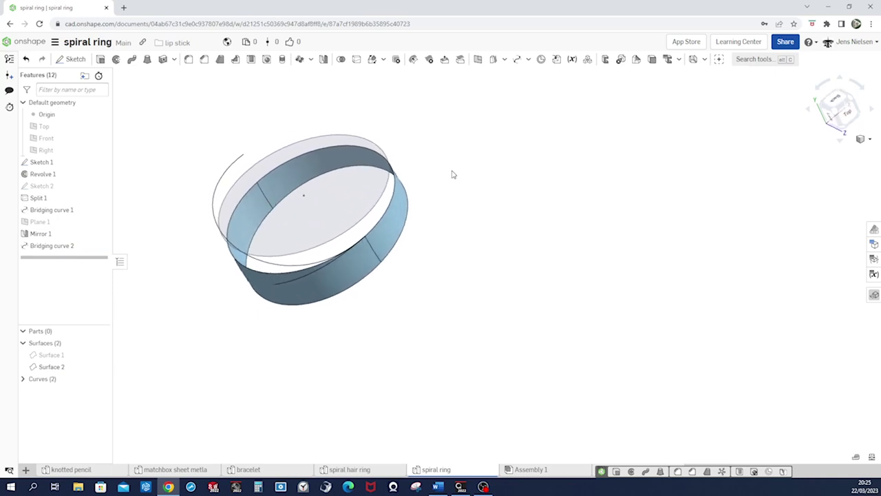
key("Down")
right_click(69, 246)
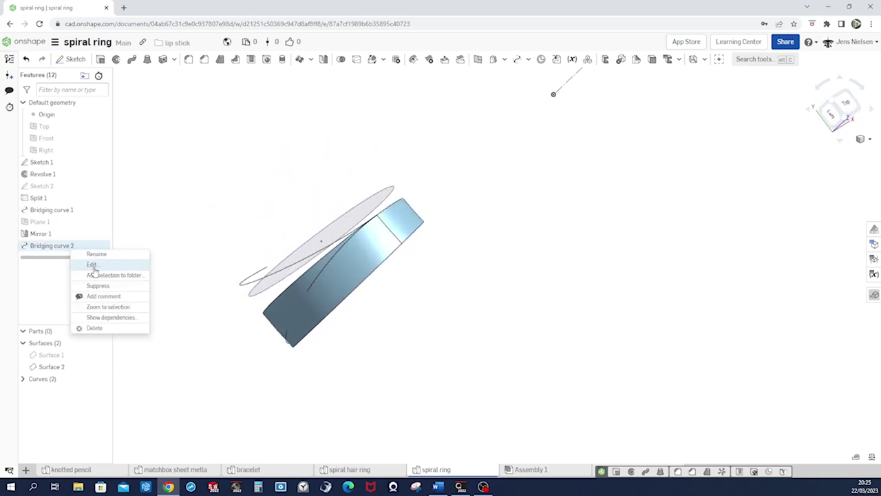
left_click(95, 266)
key("shift+1")
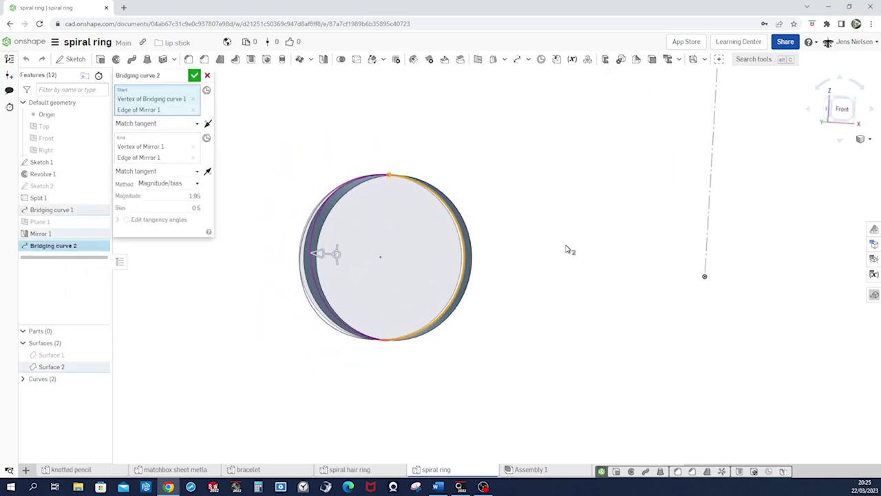
left_click(208, 123)
right_click_drag(456, 275, 464, 225)
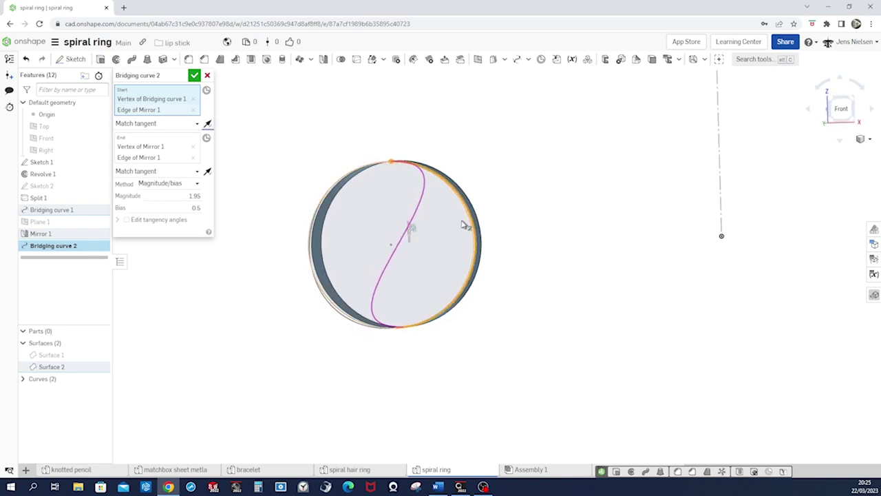
left_click(207, 171)
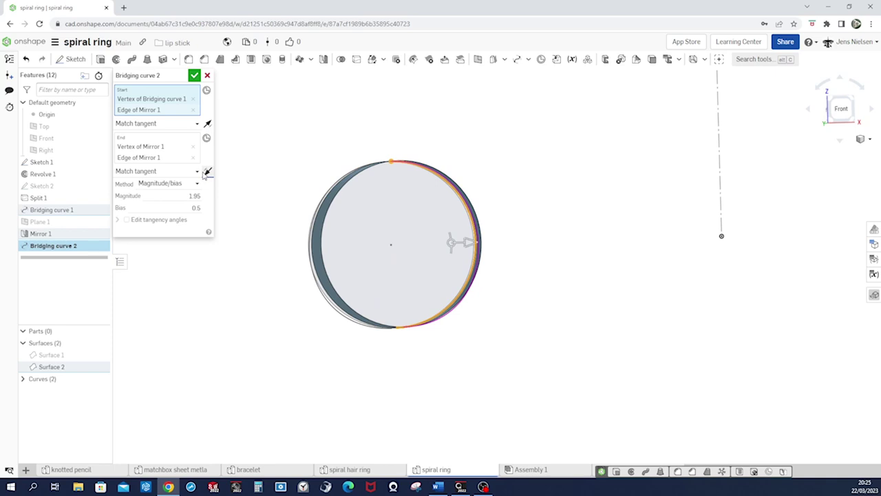
right_click_drag(449, 272, 296, 203)
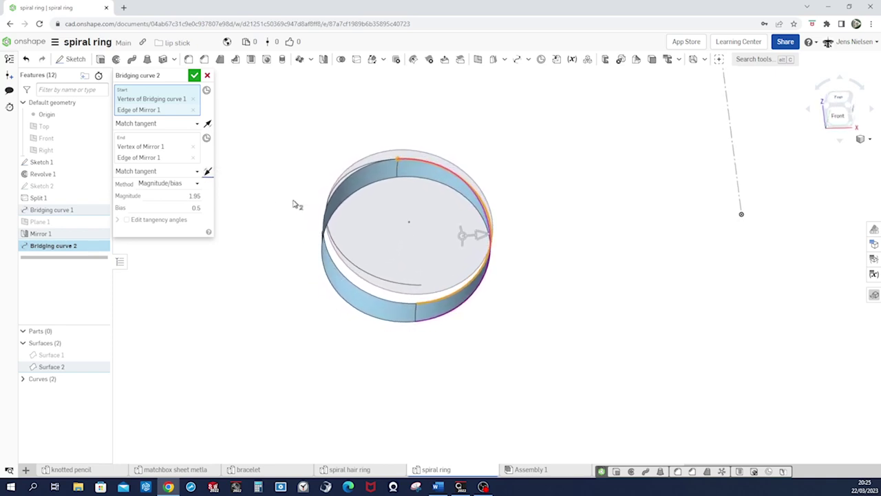
left_click(194, 75)
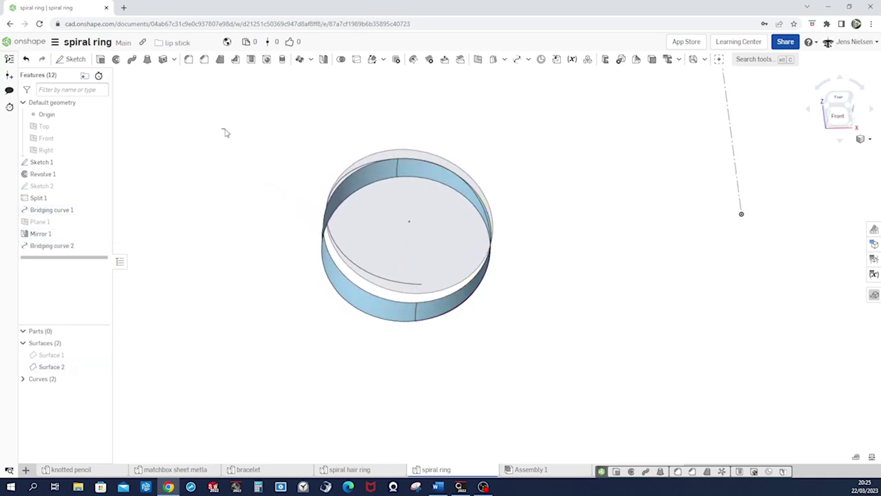
Step: Hide Surface 2 and orbit around the remaining disc and bridging curves
right_click_drag(227, 132, 193, 179)
left_click(103, 366)
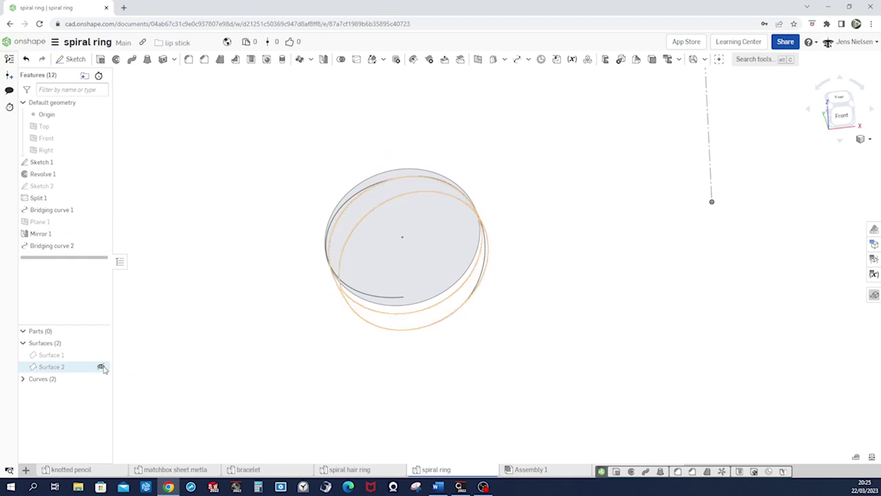
mouse_move(177, 351)
right_mouse_down()
mouse_move(390, 366)
mouse_move(502, 345)
mouse_move(486, 345)
right_mouse_up()
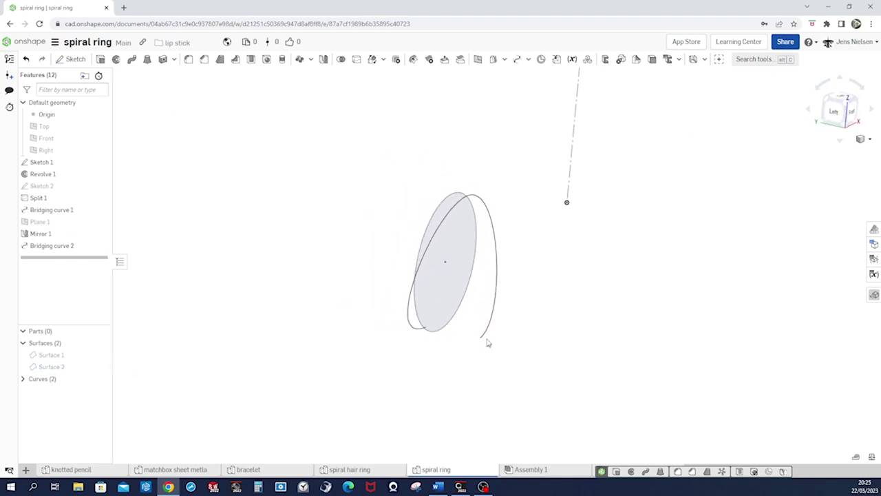
mouse_move(501, 230)
right_mouse_down()
mouse_move(416, 342)
mouse_move(456, 354)
mouse_move(417, 336)
right_mouse_up()
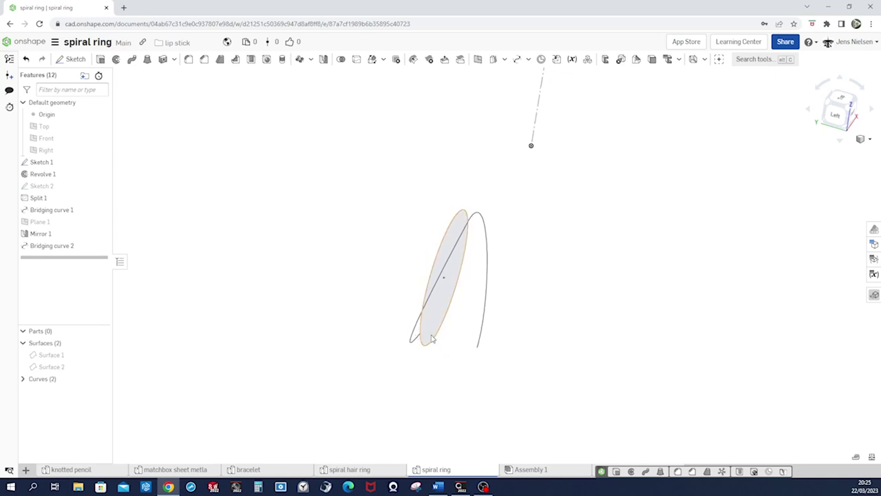
mouse_move(456, 353)
right_mouse_down()
mouse_move(562, 134)
mouse_move(589, 346)
right_mouse_up()
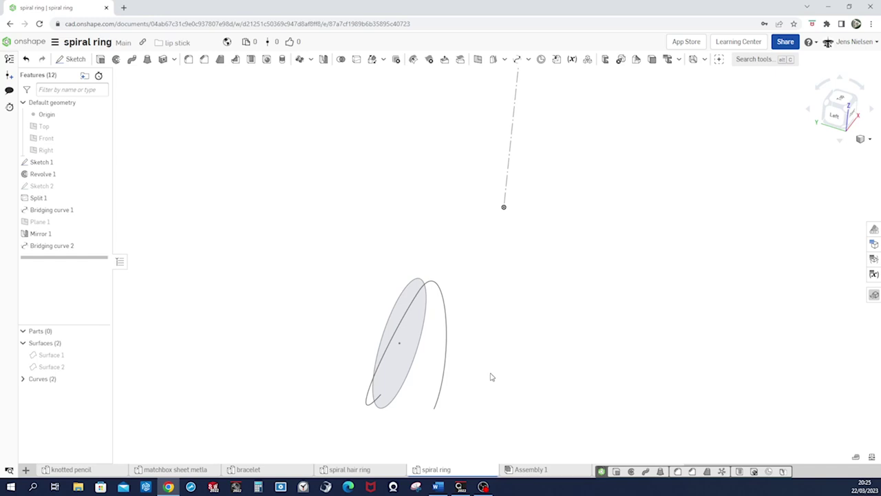
mouse_move(492, 377)
right_mouse_down()
mouse_move(404, 371)
mouse_move(363, 345)
right_mouse_up()
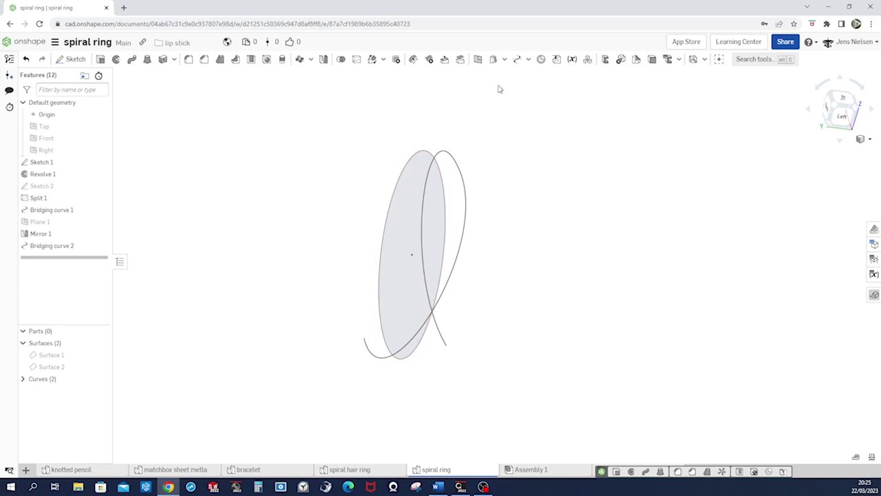
left_click(478, 59)
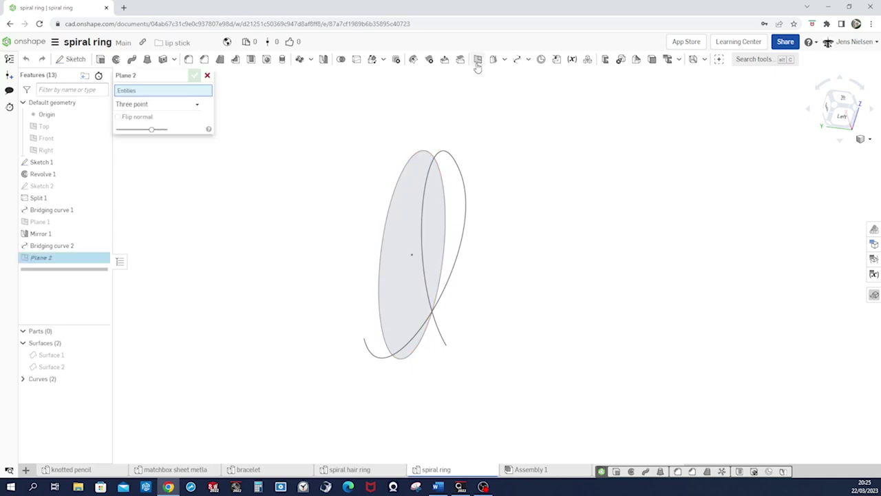
Step: Create Plane 2 as a Curve point plane at Bridging curve 1's free end, then start Sketch 3
left_click(200, 108)
left_click(147, 189)
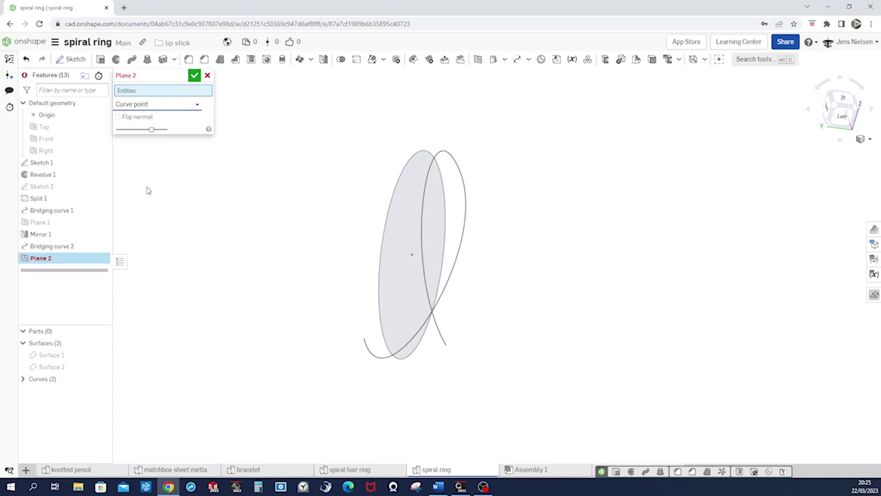
left_click(365, 344)
left_click(365, 346)
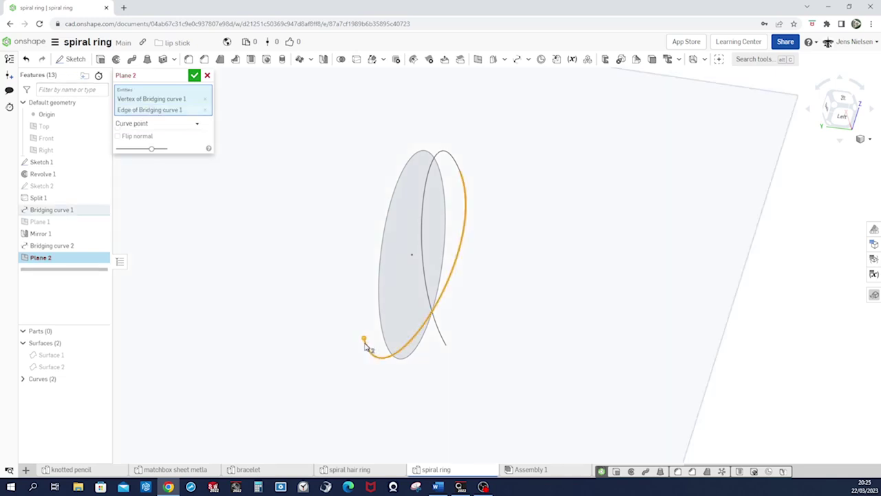
left_click(194, 75)
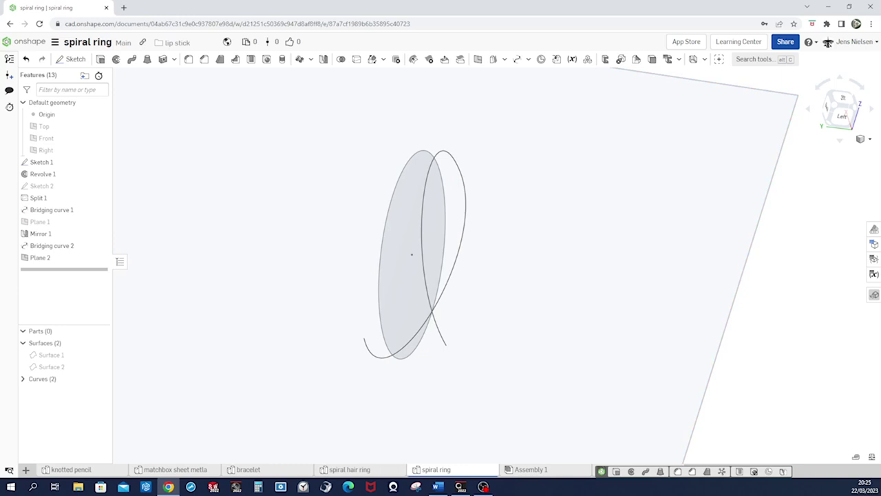
right_click_drag(615, 337, 452, 337)
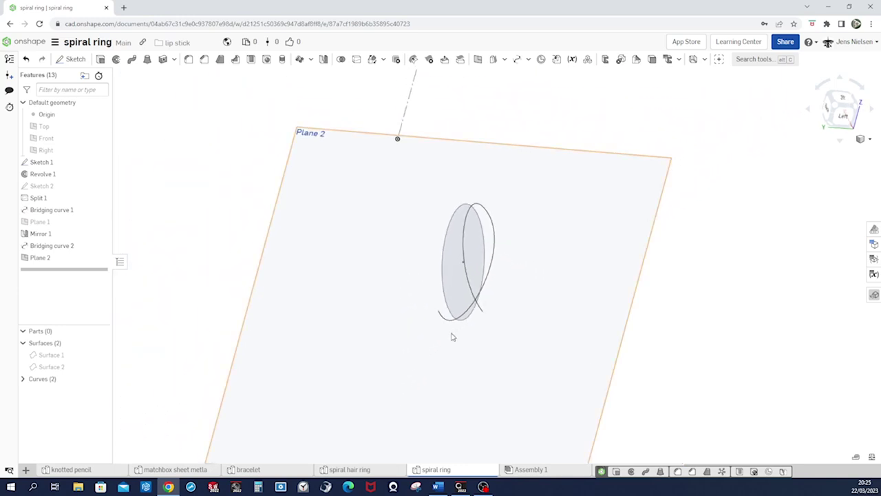
key("s")
left_click(464, 325)
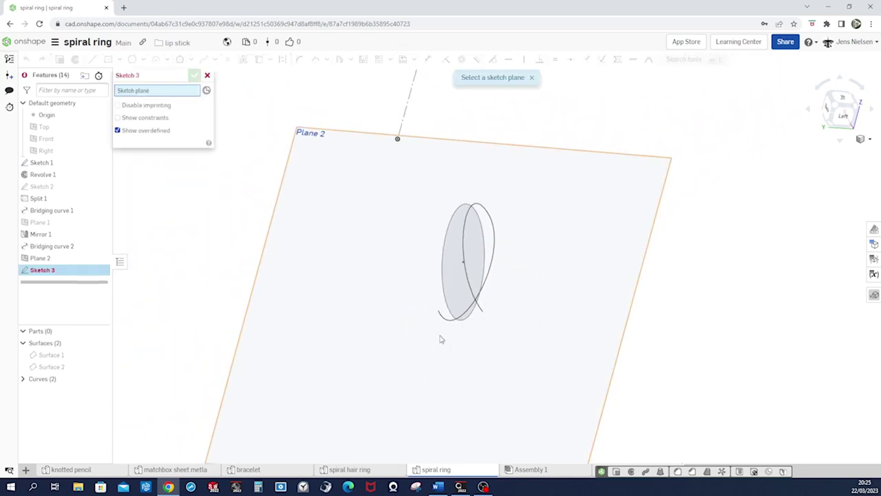
Step: Draw a circle on Plane 2 and dimension its diameter to 8 mm
left_click(256, 327)
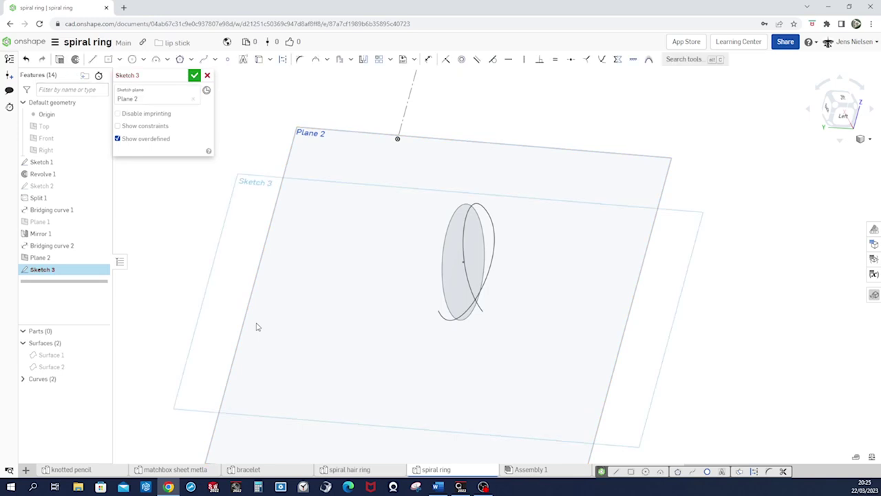
key("s")
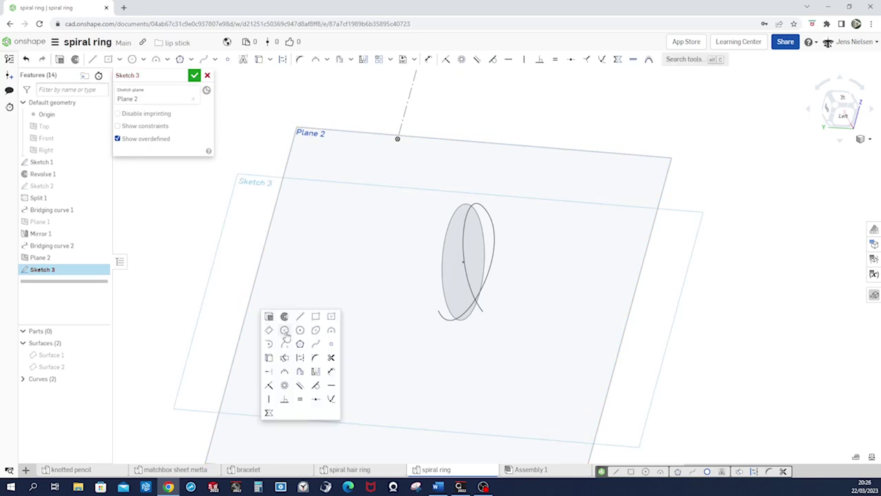
left_click(285, 331)
left_click(403, 310)
left_click(405, 320)
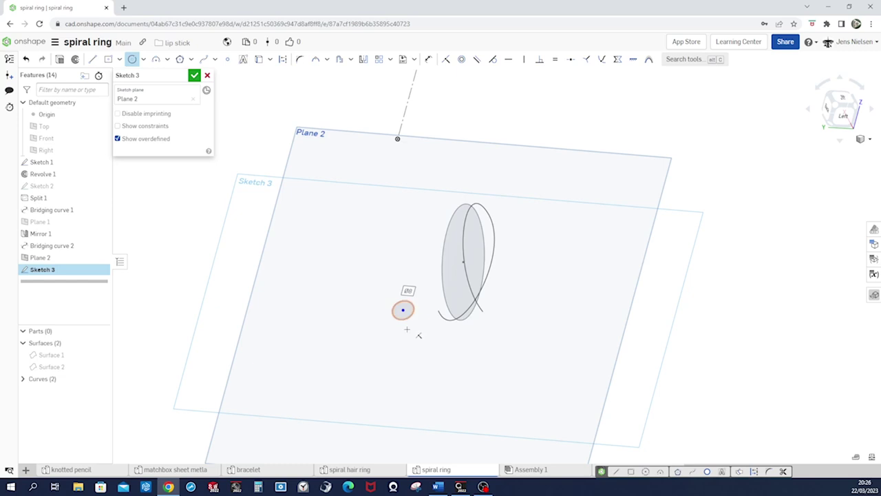
key("u")
left_click(404, 319)
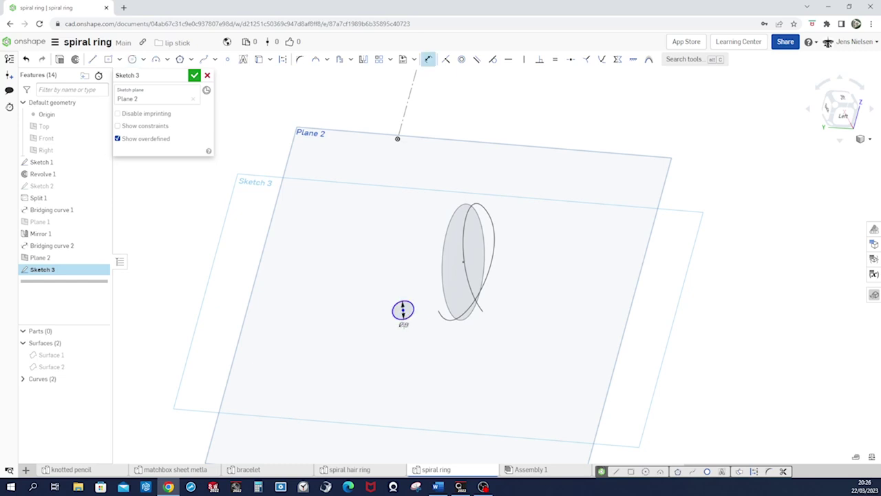
left_click(404, 329)
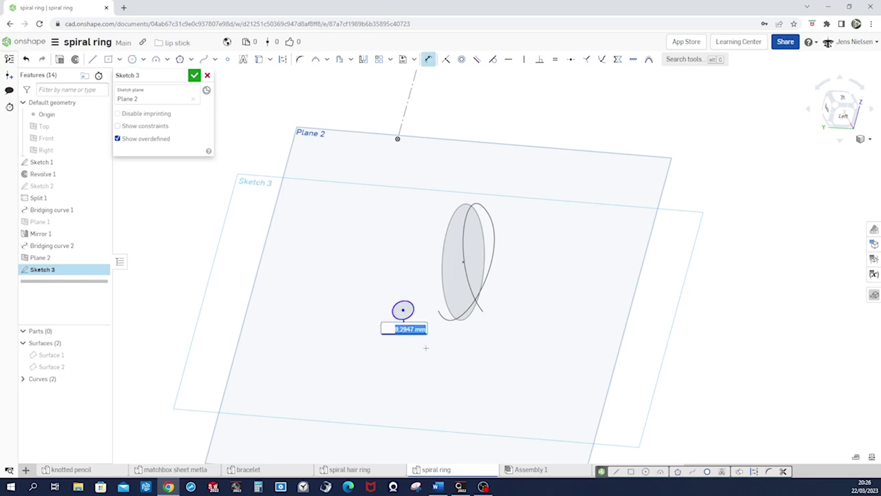
type("8")
key("Return")
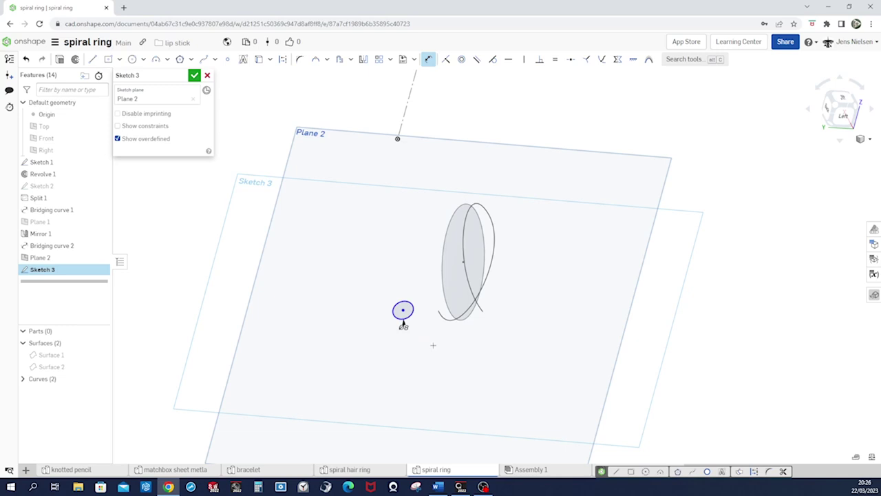
Step: Move the Ø8 circle onto the curve's end point and finish Sketch 3
right_click_drag(404, 324, 396, 332)
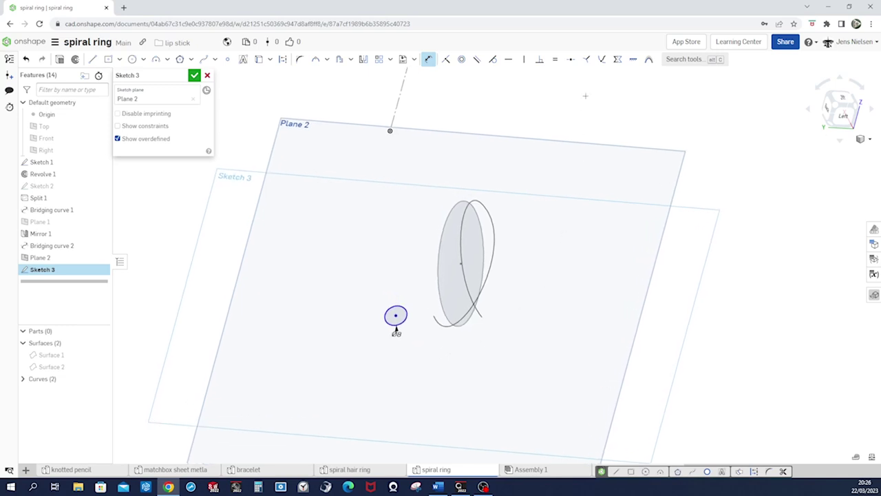
key("i")
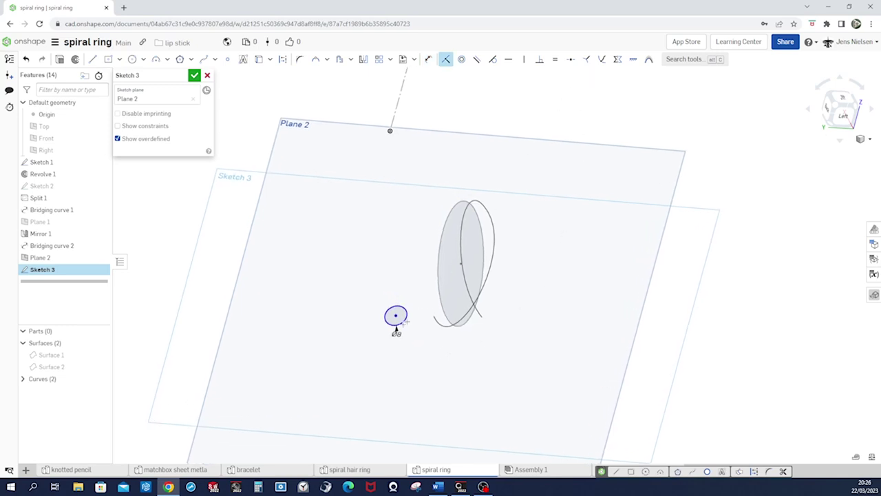
key("q")
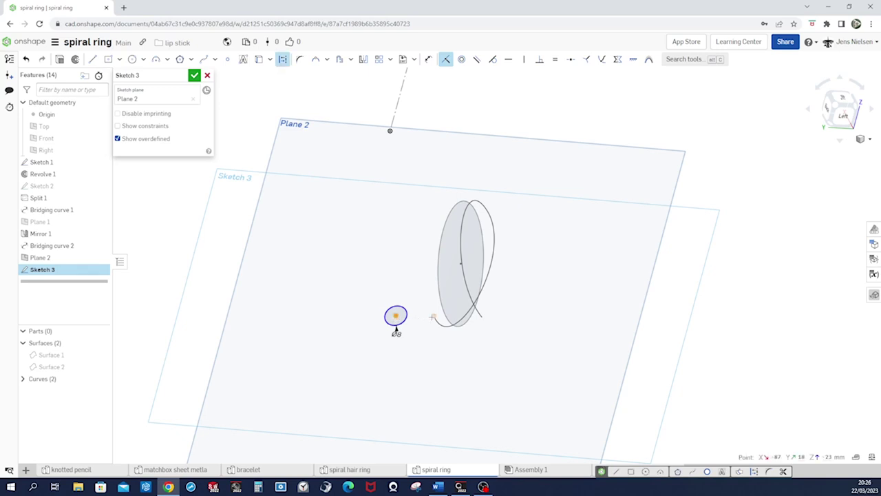
left_click_drag(396, 329, 433, 331)
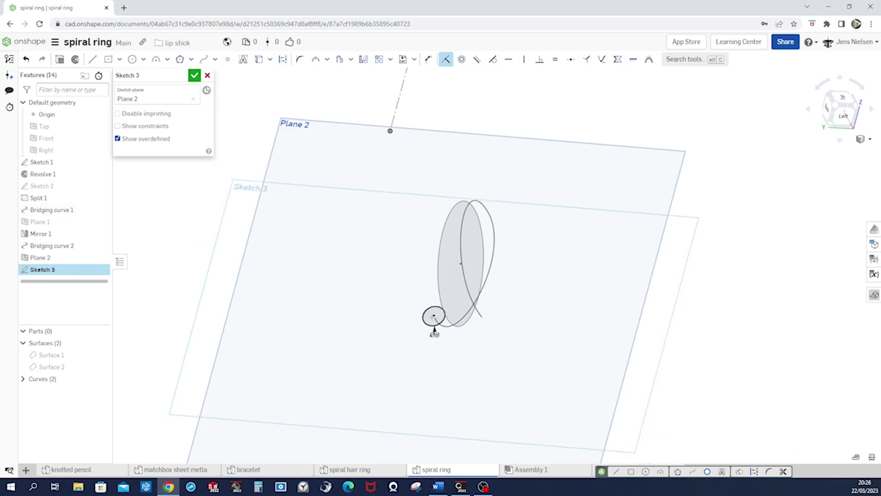
left_click(196, 78)
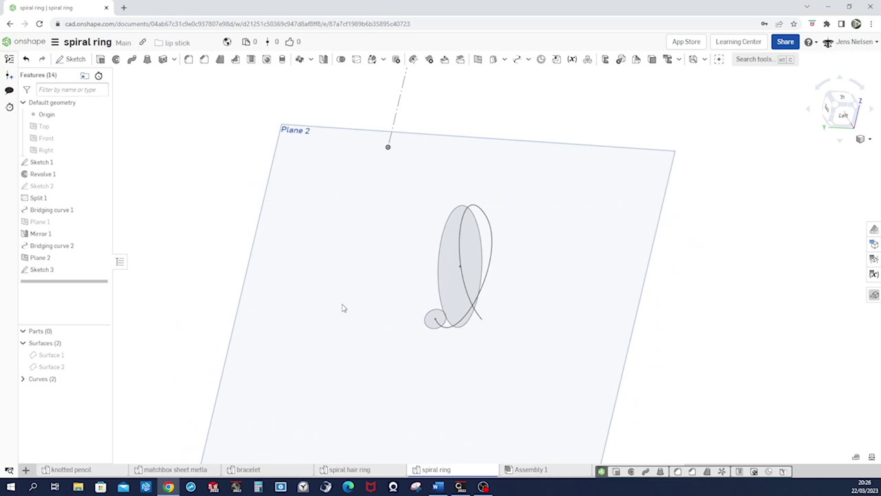
key("Left")
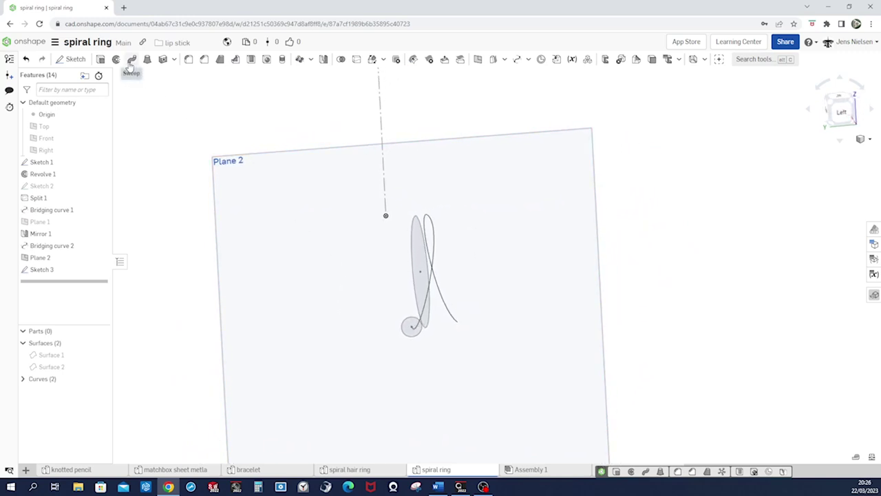
left_click(131, 60)
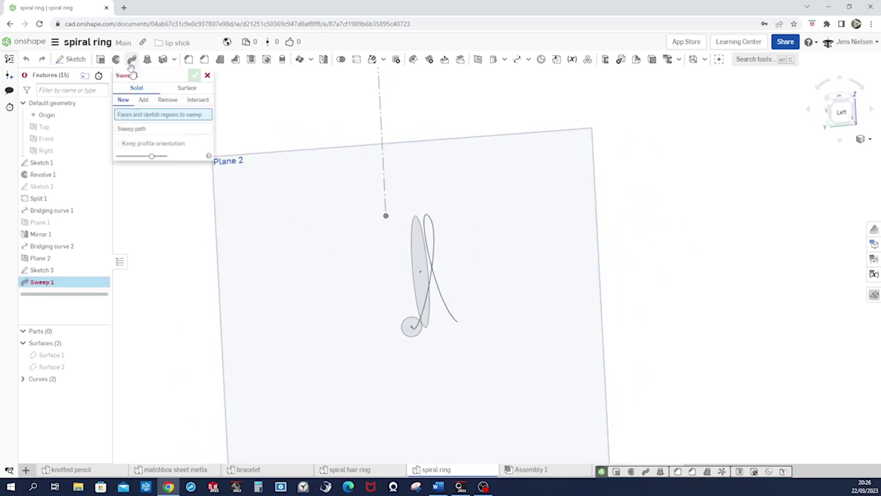
Step: Sweep the Ø8 circle along Curve 1 and Curve 2 into a solid tube
left_click(406, 333)
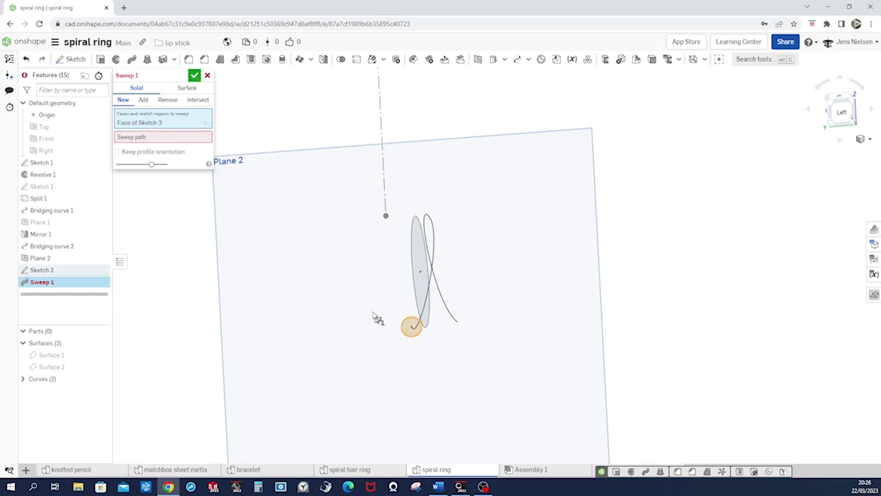
left_click(201, 142)
right_click_drag(393, 335, 385, 317)
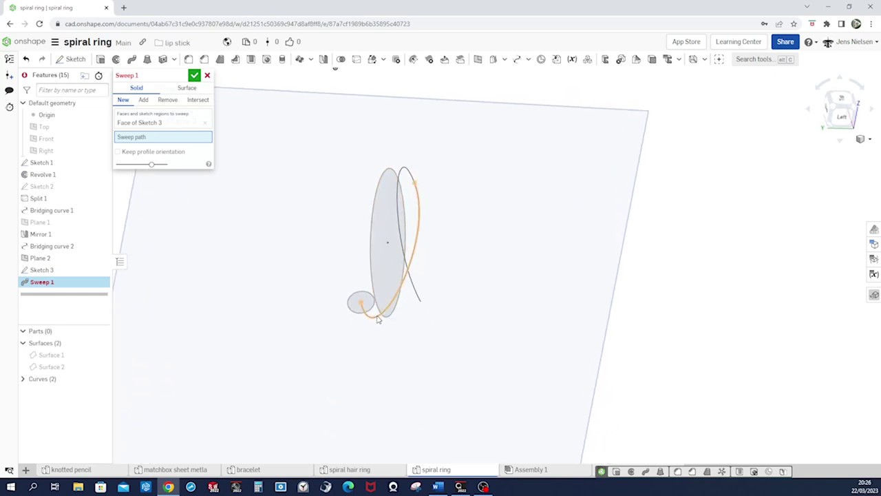
left_click(379, 318)
left_click(419, 300)
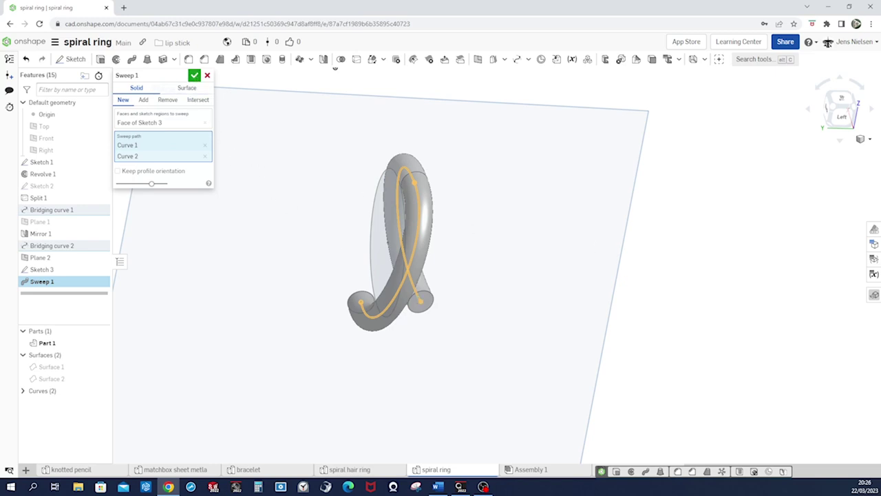
left_click(870, 139)
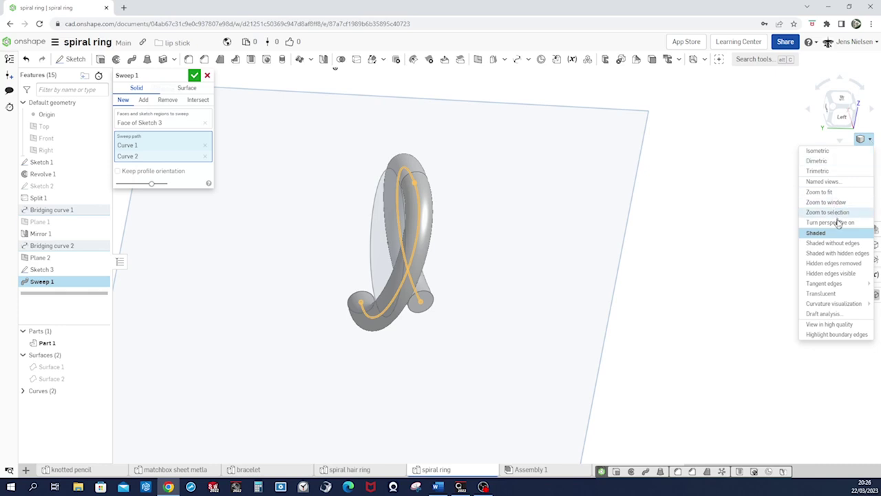
left_click(840, 243)
right_click_drag(716, 274, 537, 257)
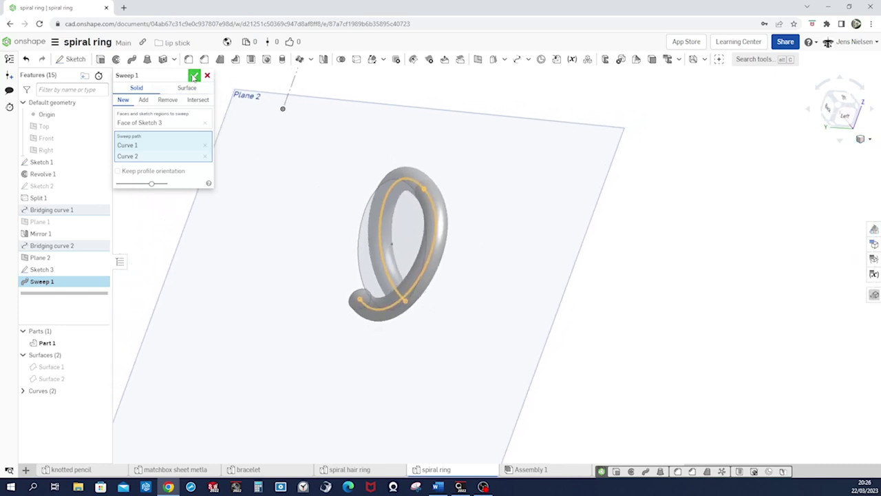
left_click(195, 77)
Step: Hide all planes and rotate the view around the swept tube
right_click_drag(200, 154, 216, 187)
key("p")
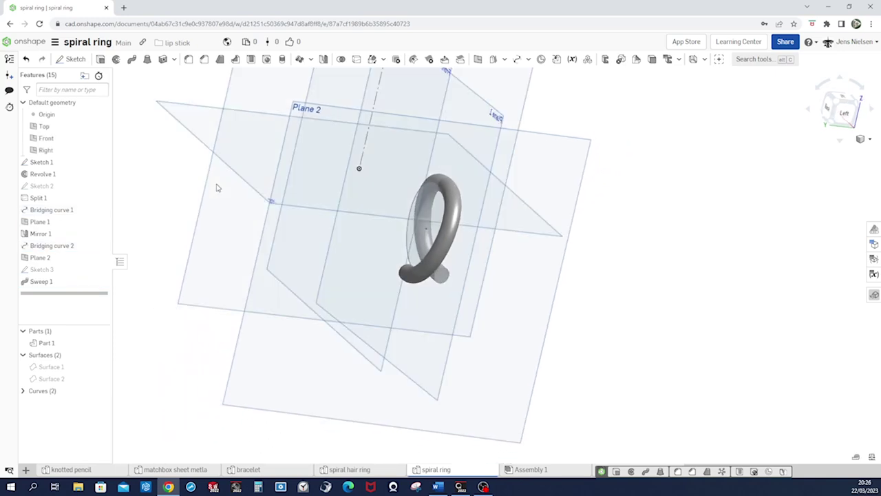
key("p")
key("Left")
key("Left")
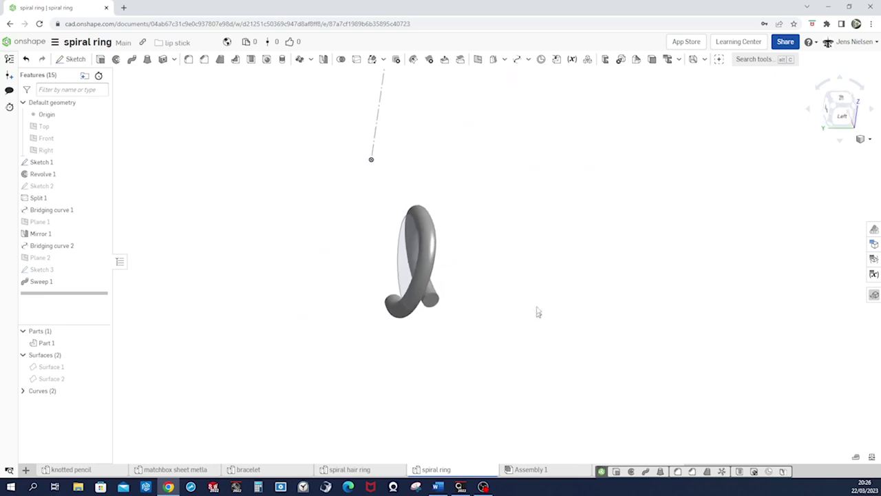
left_click(311, 59)
Step: Circular-pattern Part 1 30 times around the vertical Sketch 1 line
left_click(314, 90)
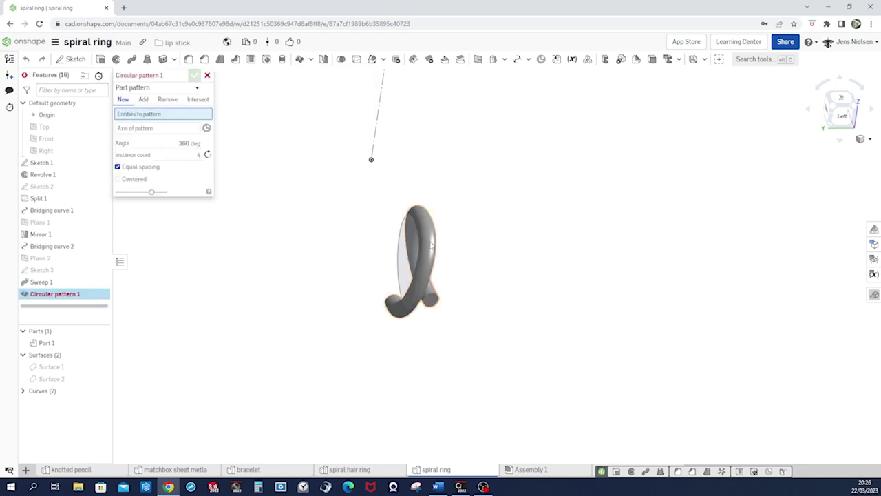
left_click(432, 253)
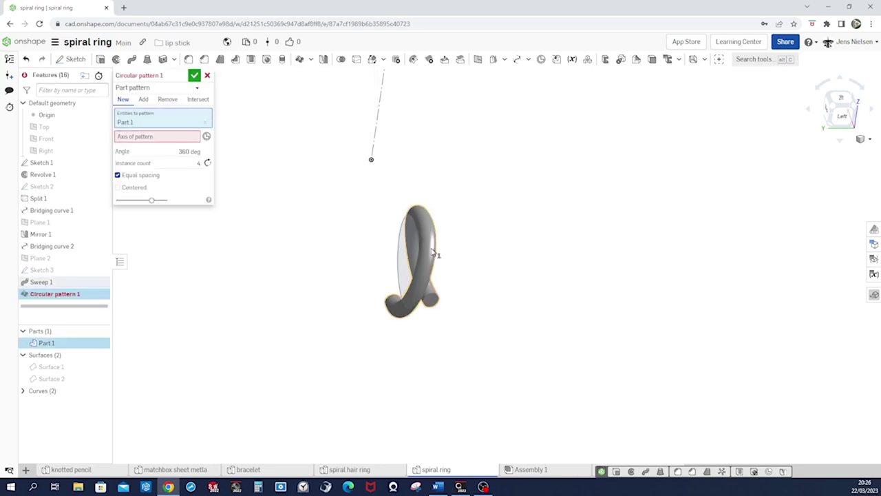
left_click(191, 140)
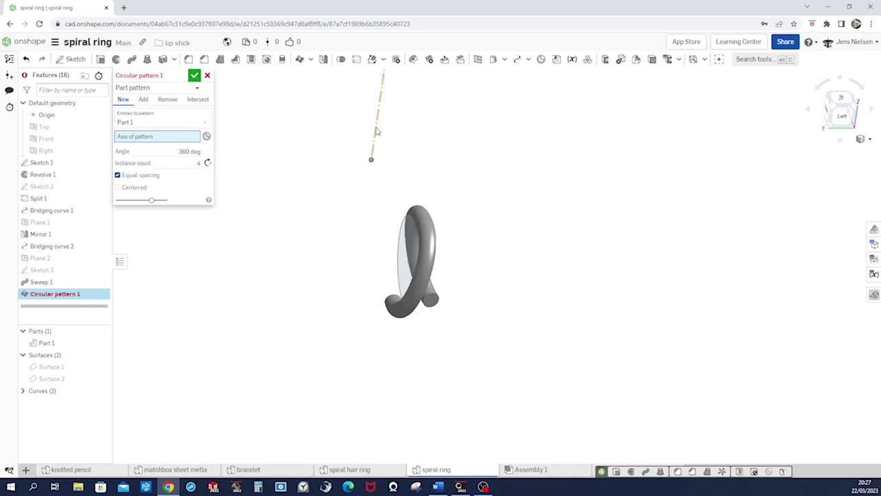
left_click(376, 132)
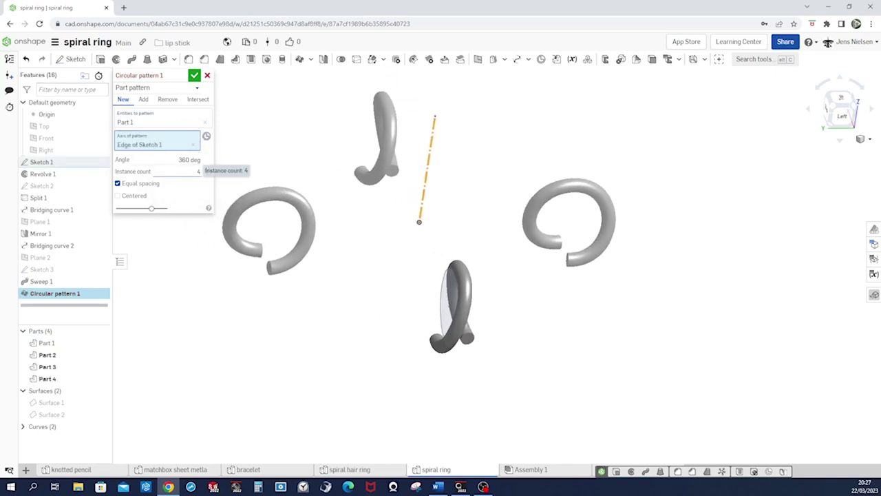
left_click(199, 170)
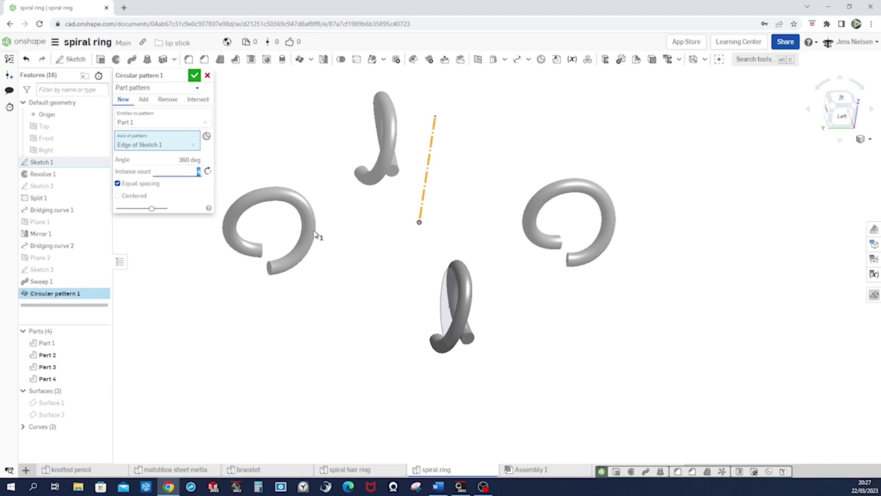
type("30")
key("Tab")
left_click(196, 80)
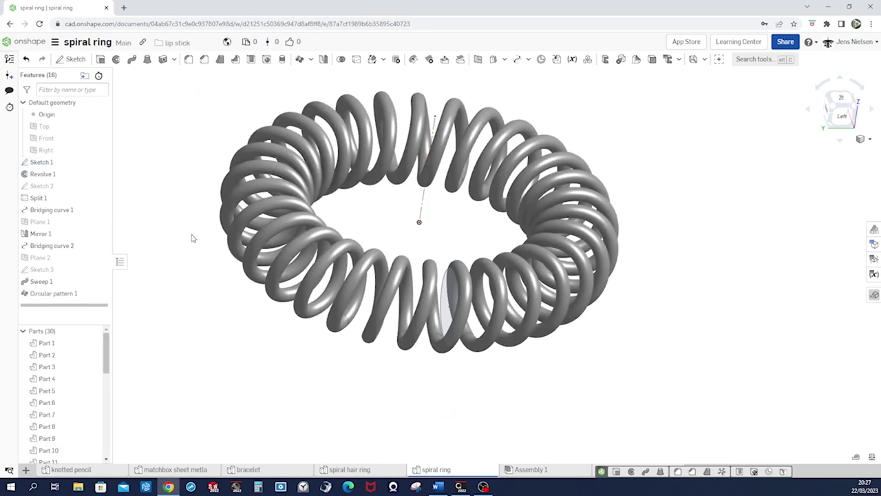
key("Up")
key("Up")
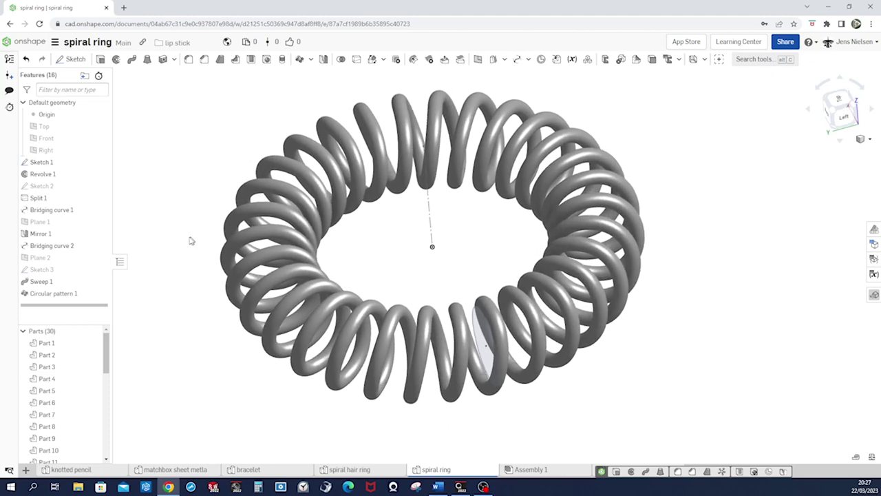
Step: Hide Sketch 1's axis line and rotate the view to inspect the 30-coil torus
mouse_move(41, 162)
left_click(101, 162)
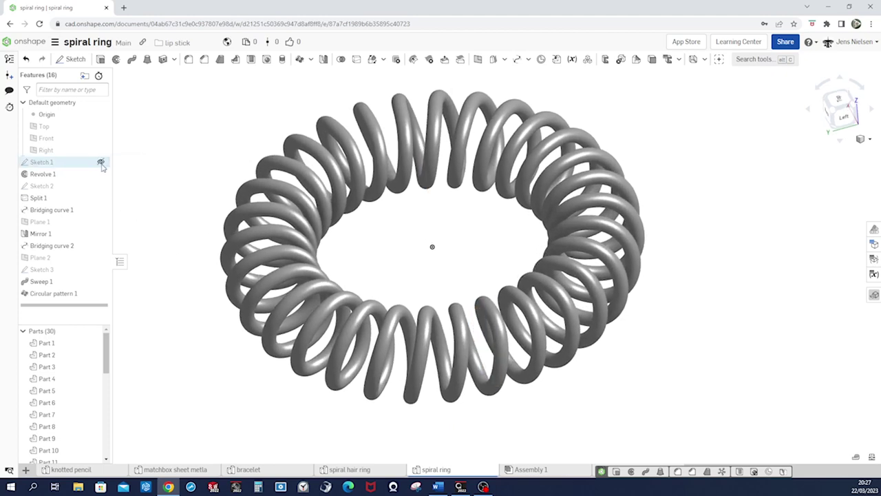
key("Up")
key("Down")
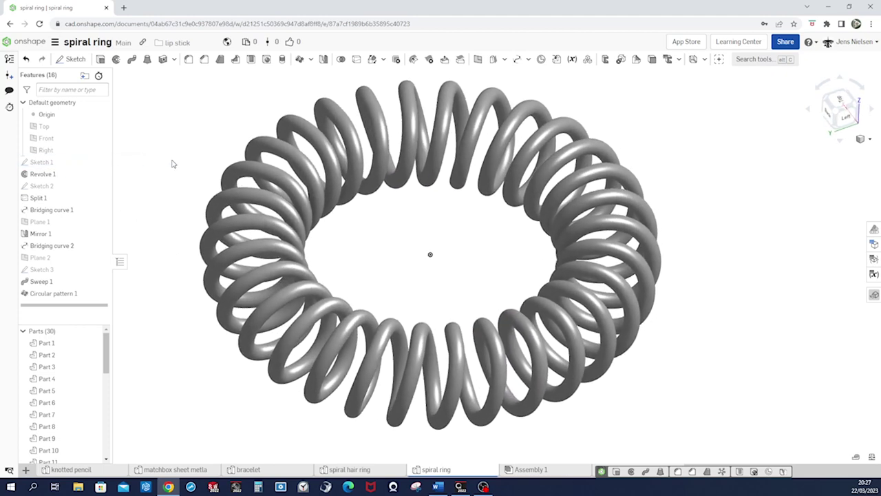
key("Down")
key("Down")
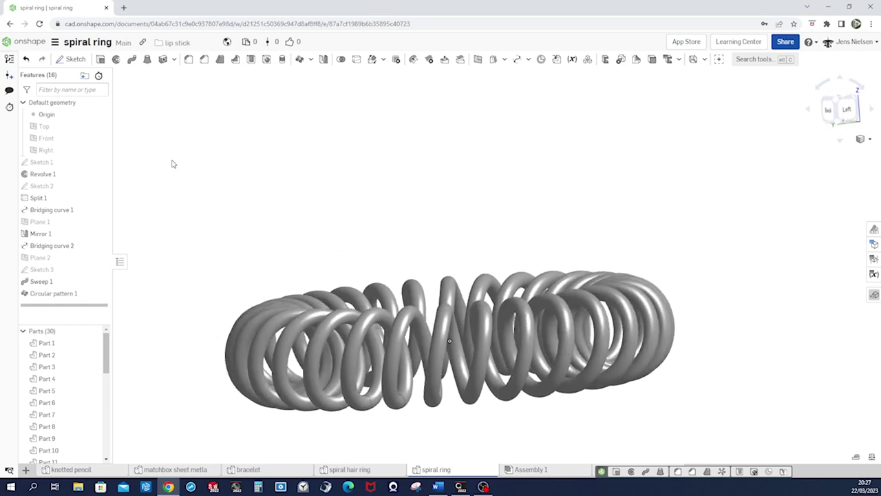
key("Up")
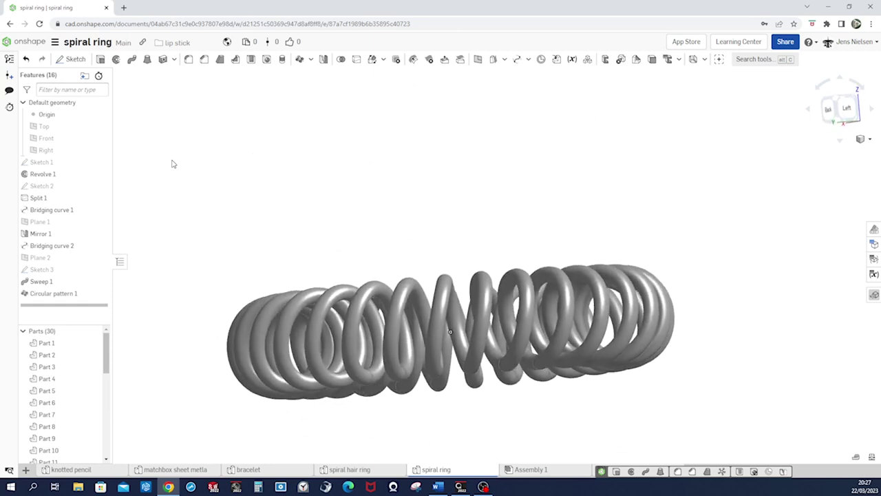
key("Up")
key("Up")
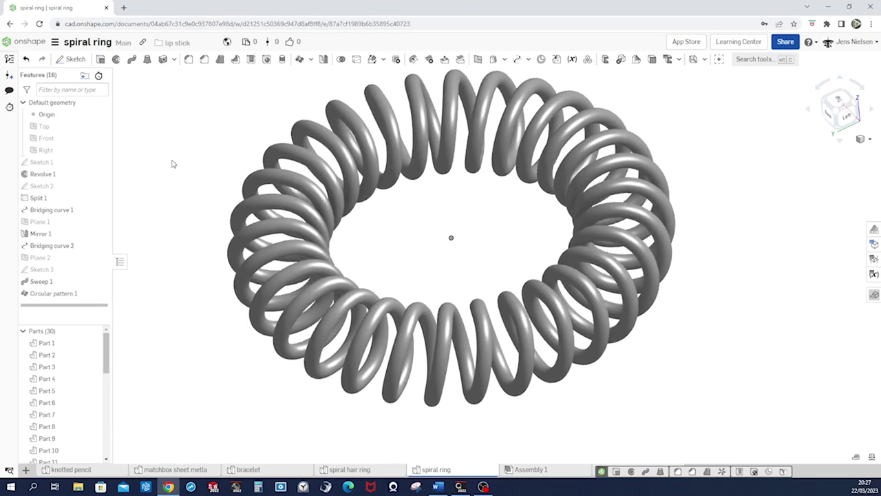
key("Up")
key("Up")
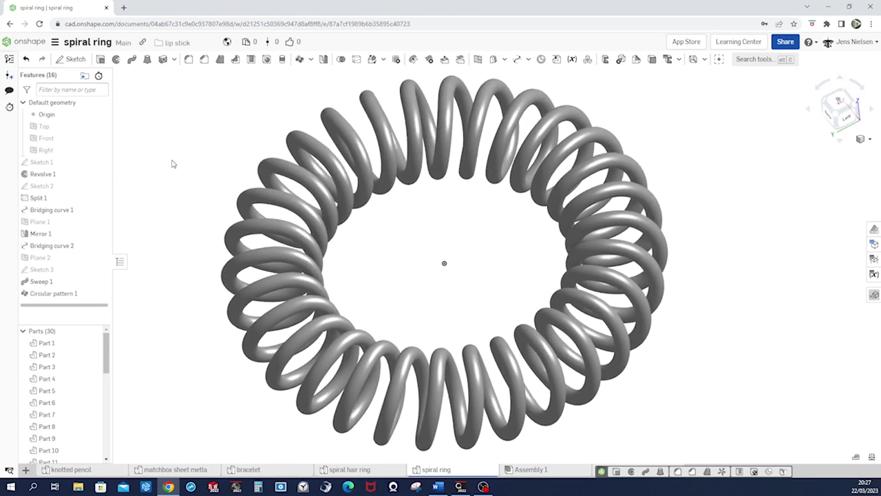
key("Up")
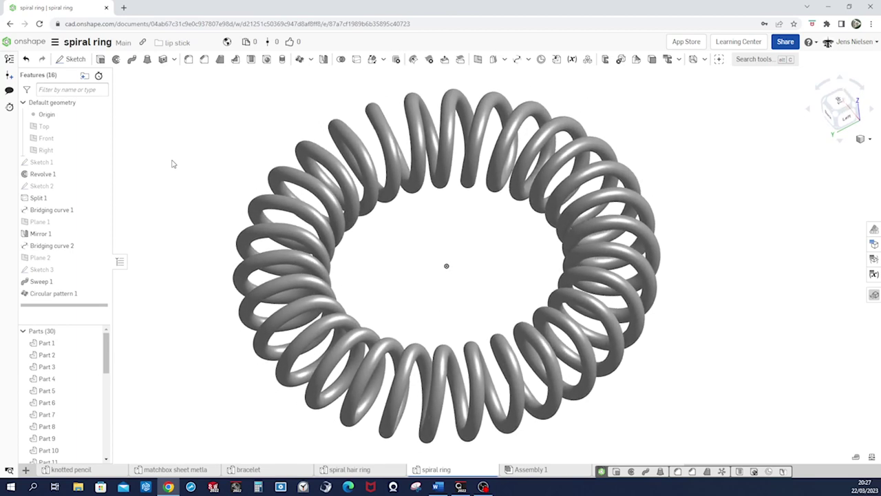
key("alt+Tab")
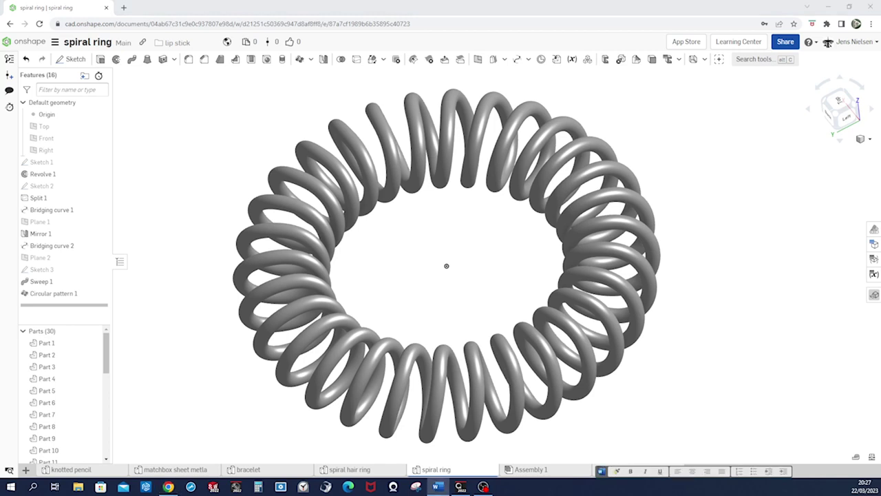